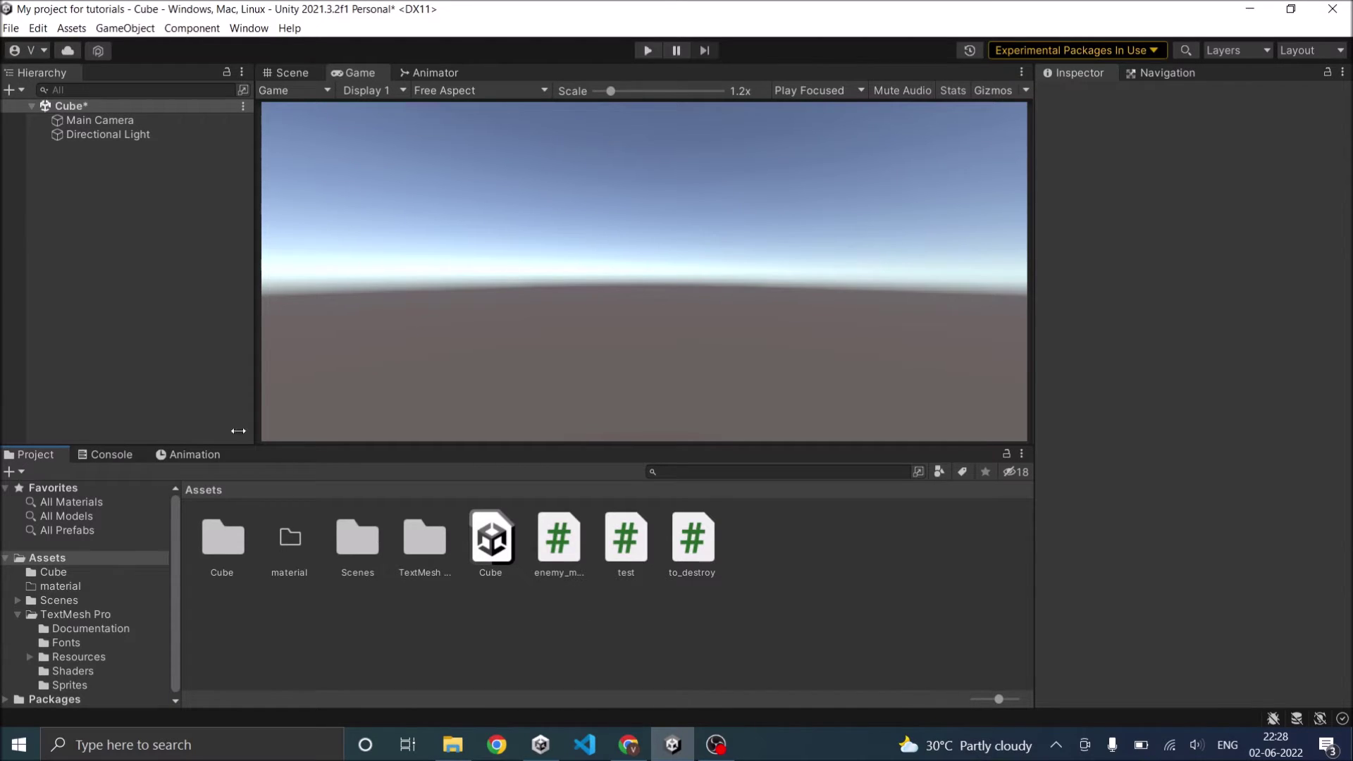
- Add a Cube and a Plane to the scene from the Hierarchy's 3D Object menu
{"action": "left_click", "coordinate": [103, 315]}
{"action": "left_click", "coordinate": [5, 93]}
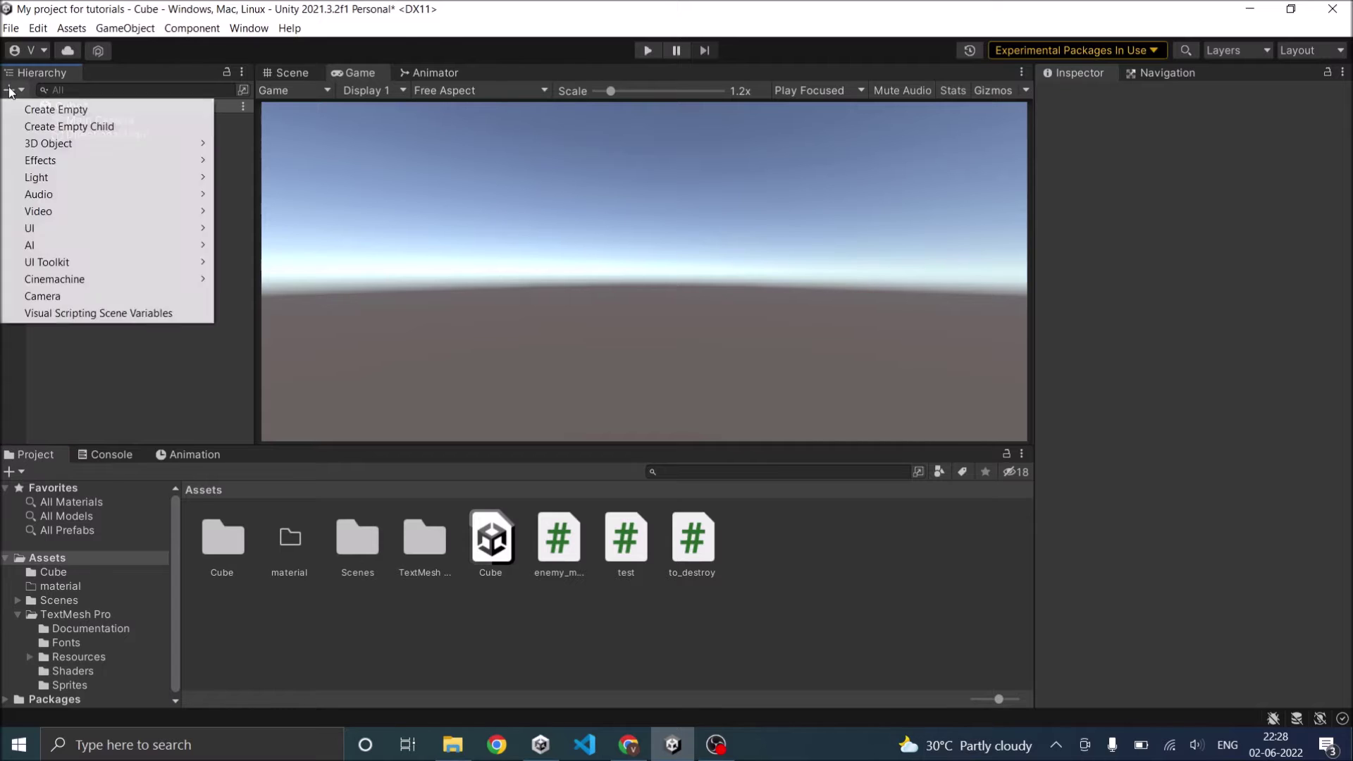
{"action": "mouse_move", "coordinate": [58, 148]}
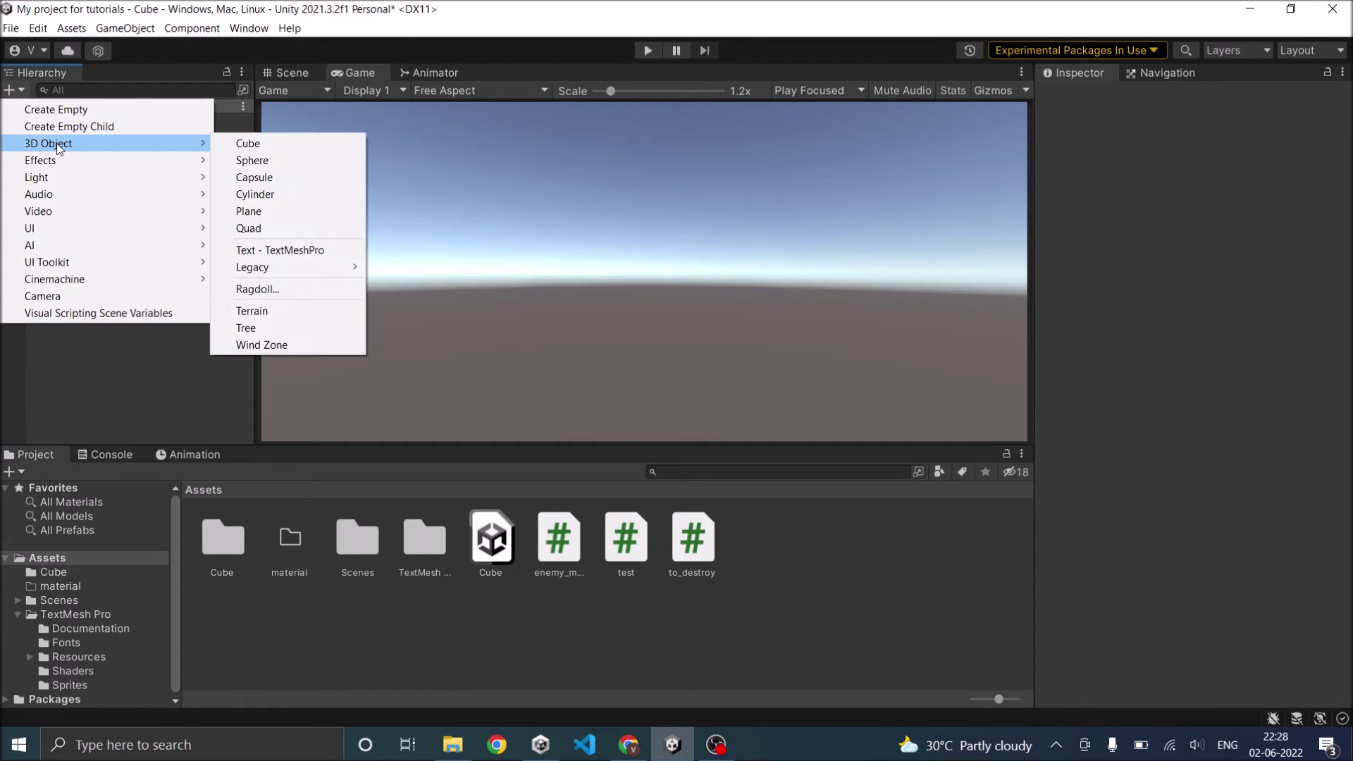
{"action": "left_click", "coordinate": [251, 143]}
{"action": "left_click", "coordinate": [10, 90]}
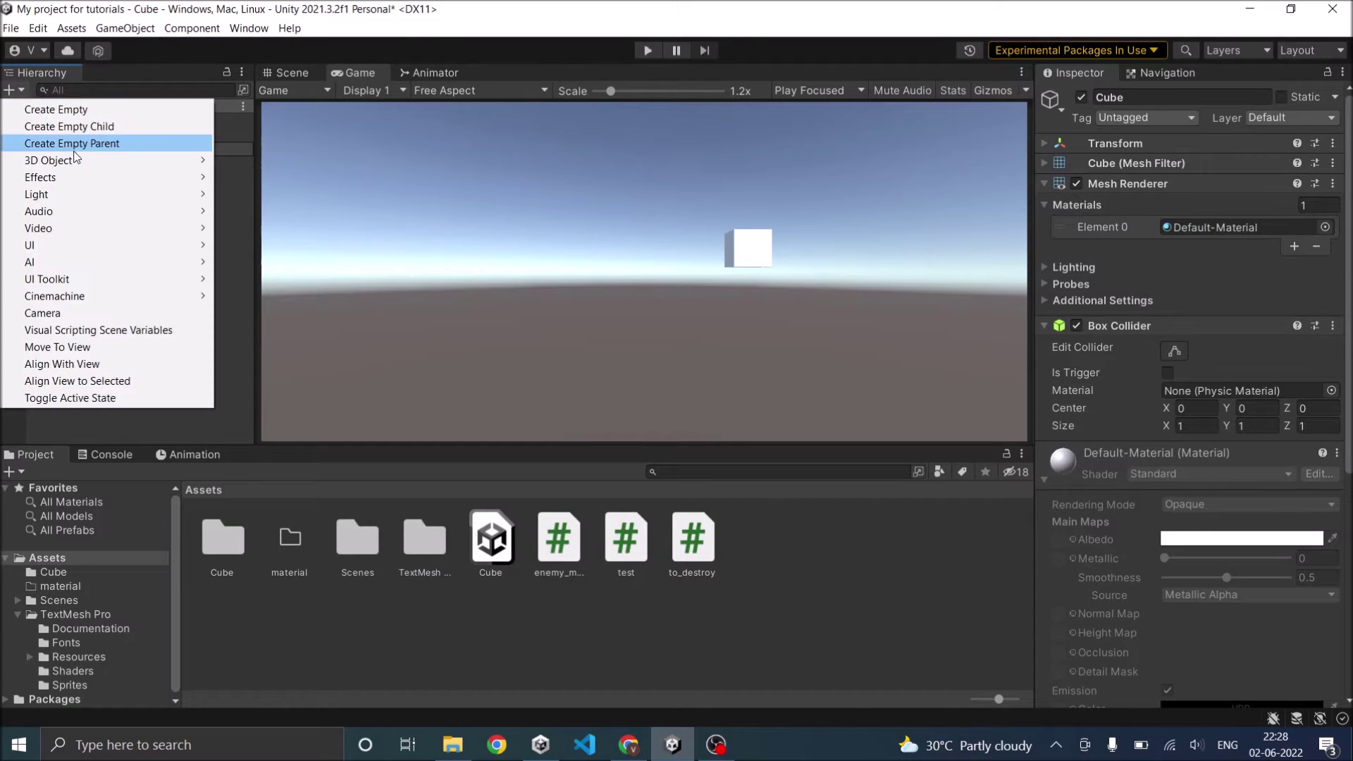
{"action": "mouse_move", "coordinate": [83, 162]}
{"action": "left_click", "coordinate": [245, 229]}
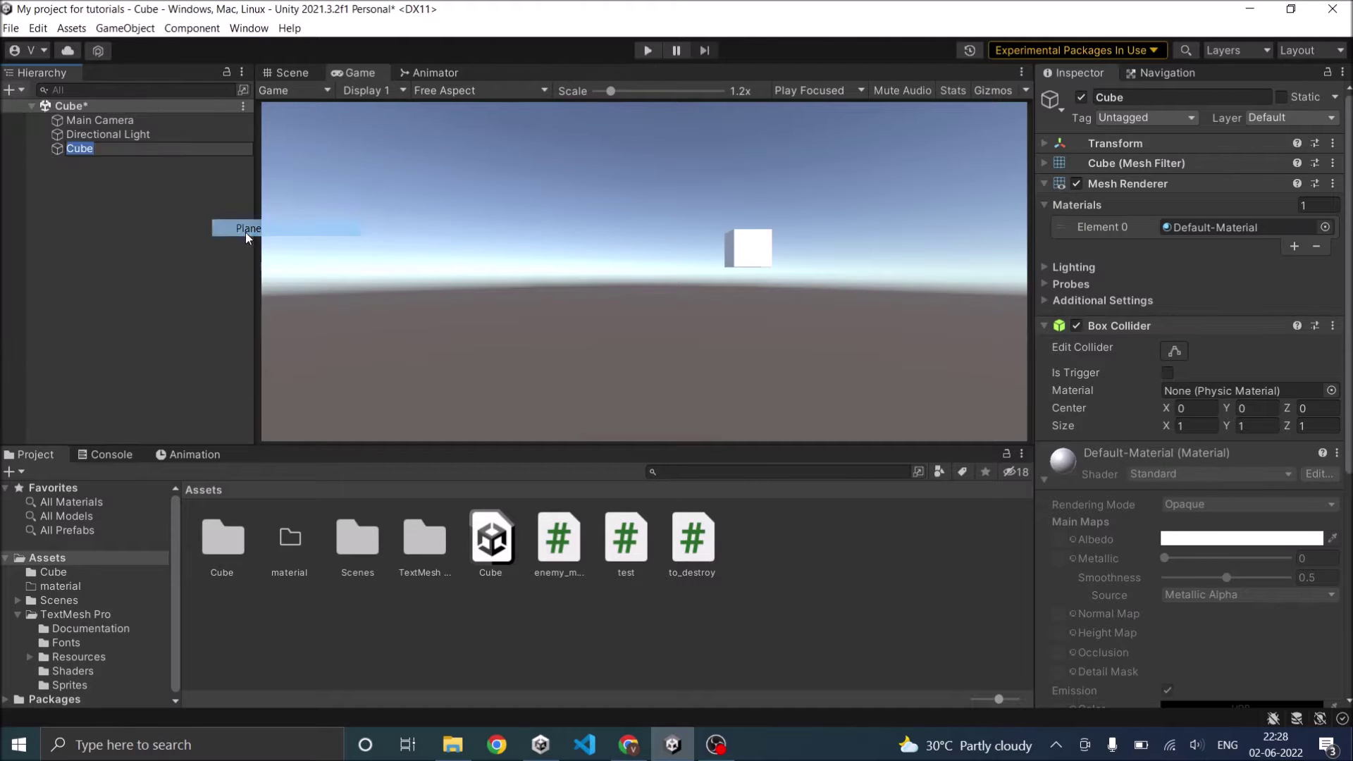
- Reset the Transforms of both the Cube and the Plane to the origin
{"action": "left_click", "coordinate": [125, 225]}
{"action": "left_click", "coordinate": [80, 149]}
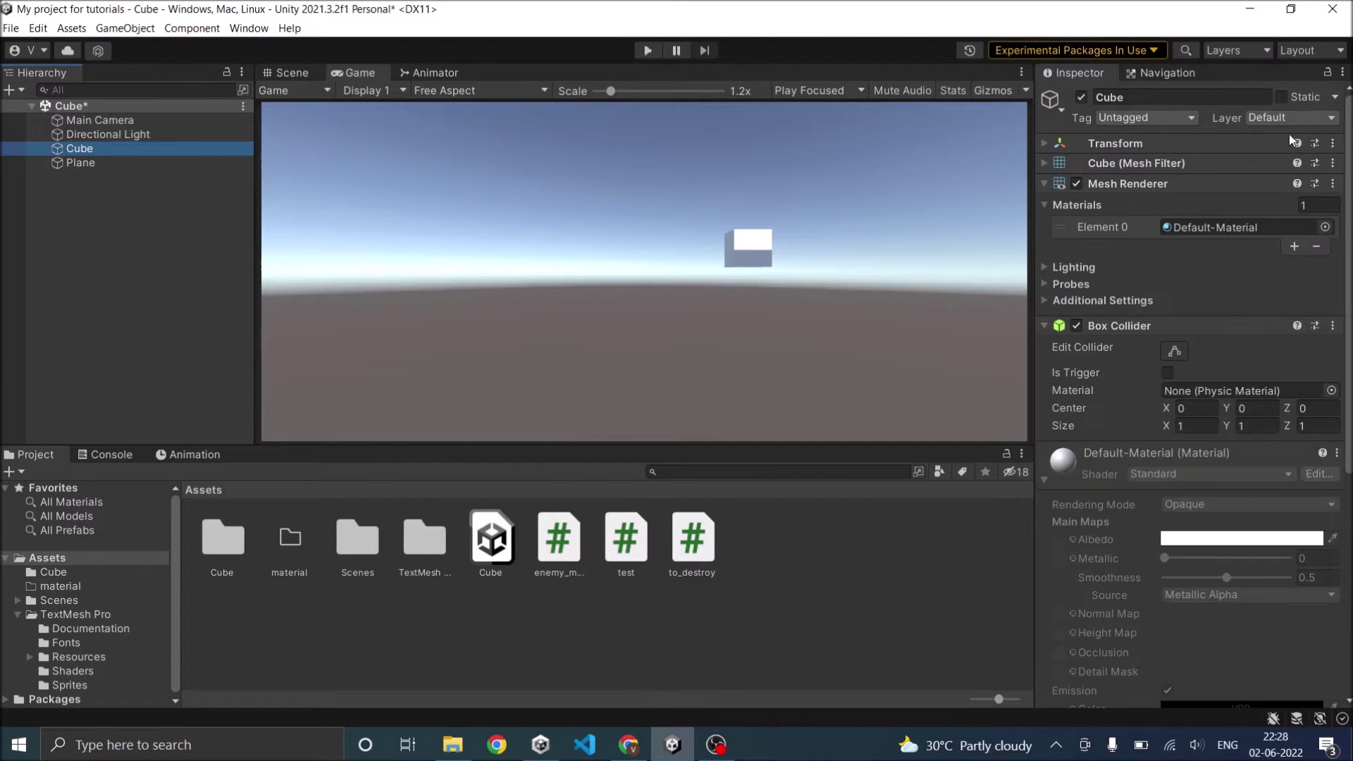
{"action": "left_click", "coordinate": [1333, 143]}
{"action": "left_click", "coordinate": [1260, 162]}
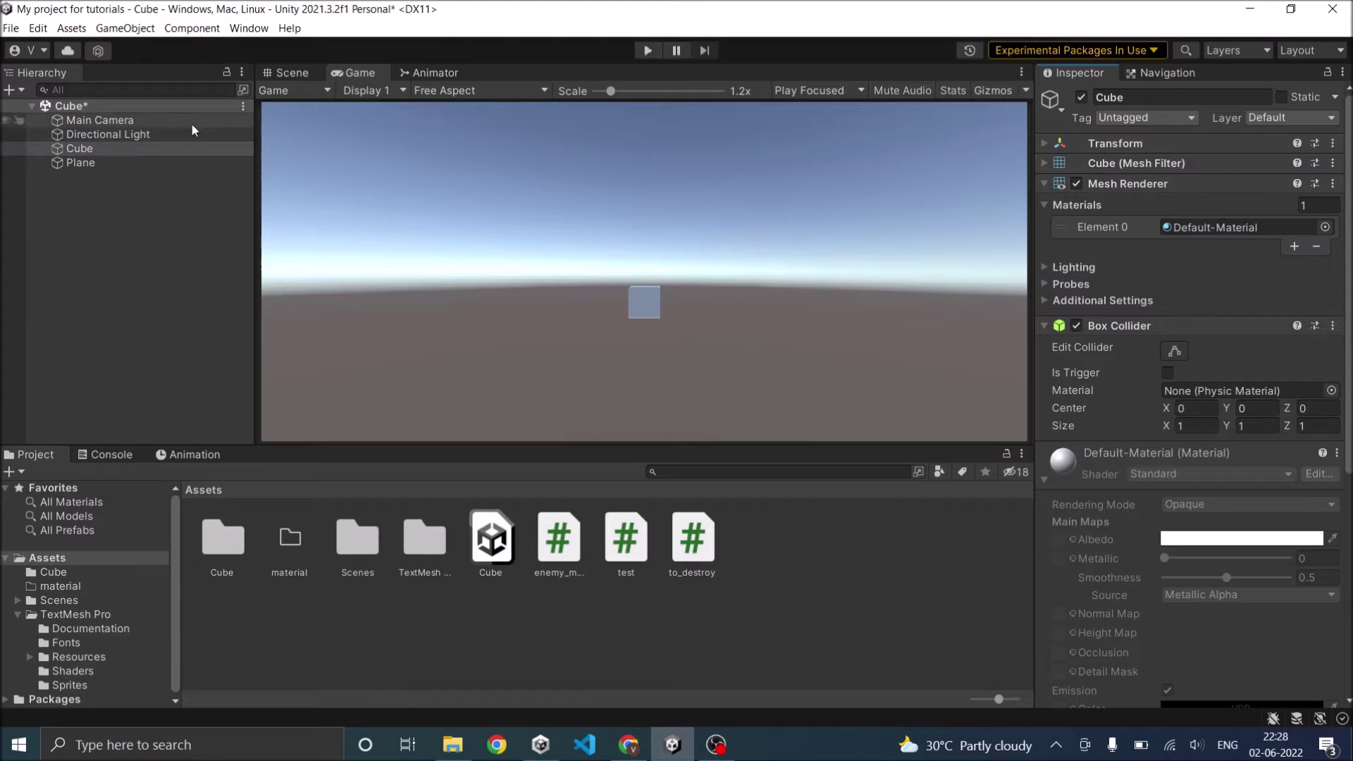
{"action": "left_click", "coordinate": [89, 163]}
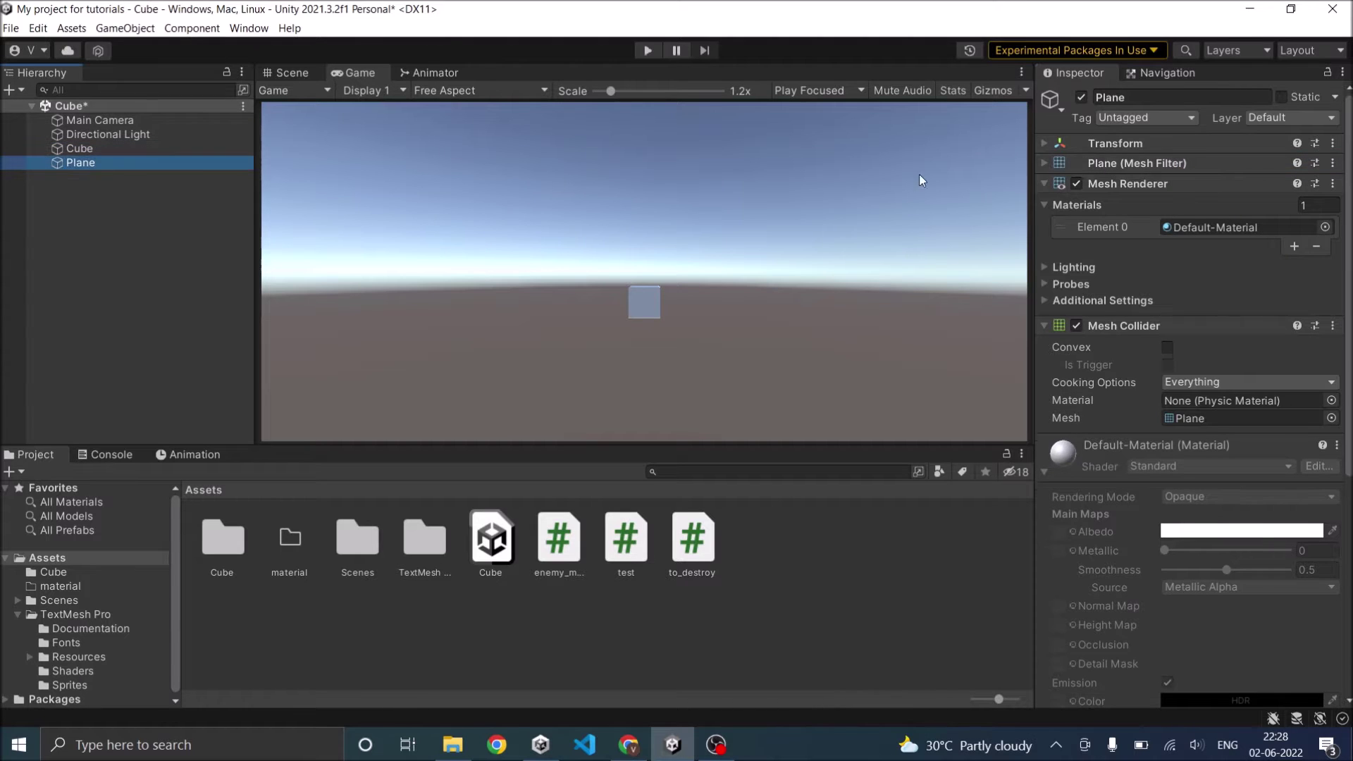
{"action": "left_click", "coordinate": [1332, 143]}
{"action": "left_click", "coordinate": [1240, 159]}
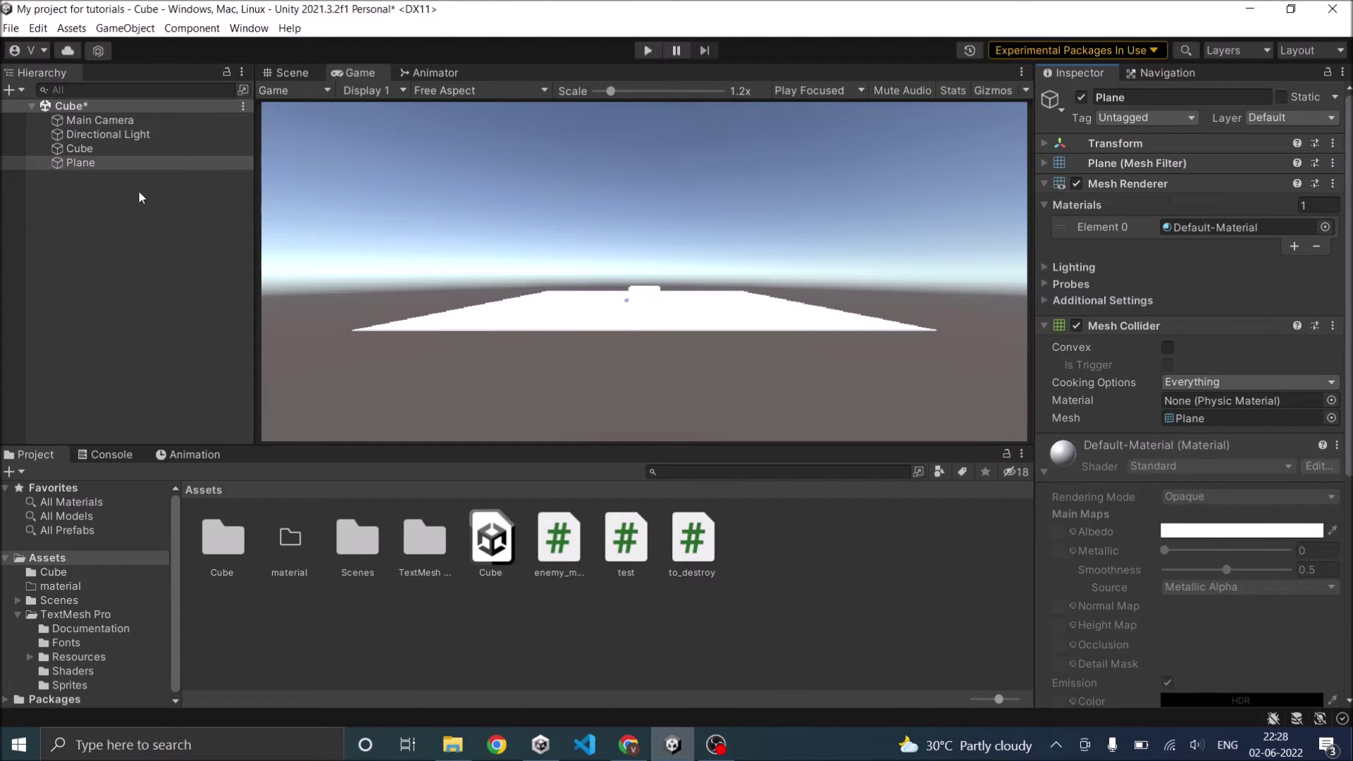
- In the Scene view, move the cube up on Y so it sits above the plane
{"action": "left_click", "coordinate": [83, 149]}
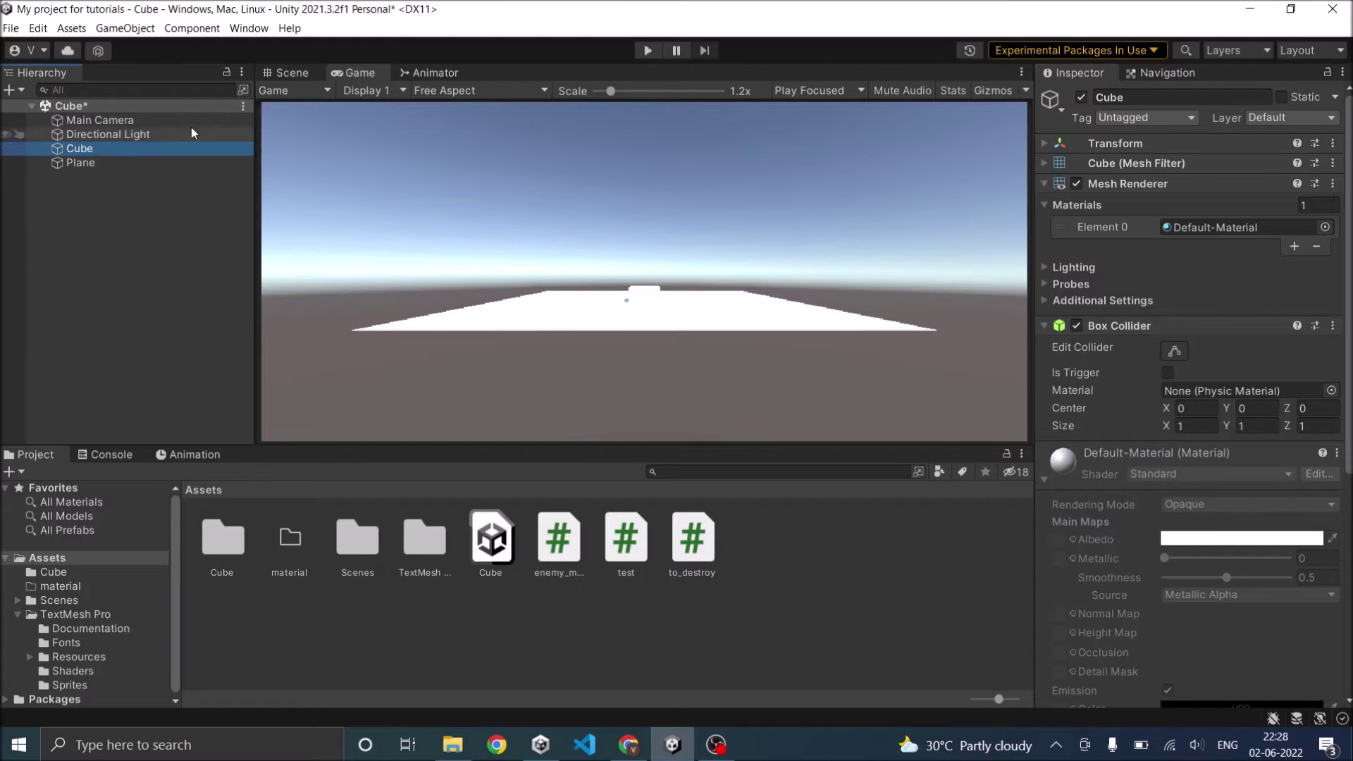
{"action": "left_click", "coordinate": [278, 74]}
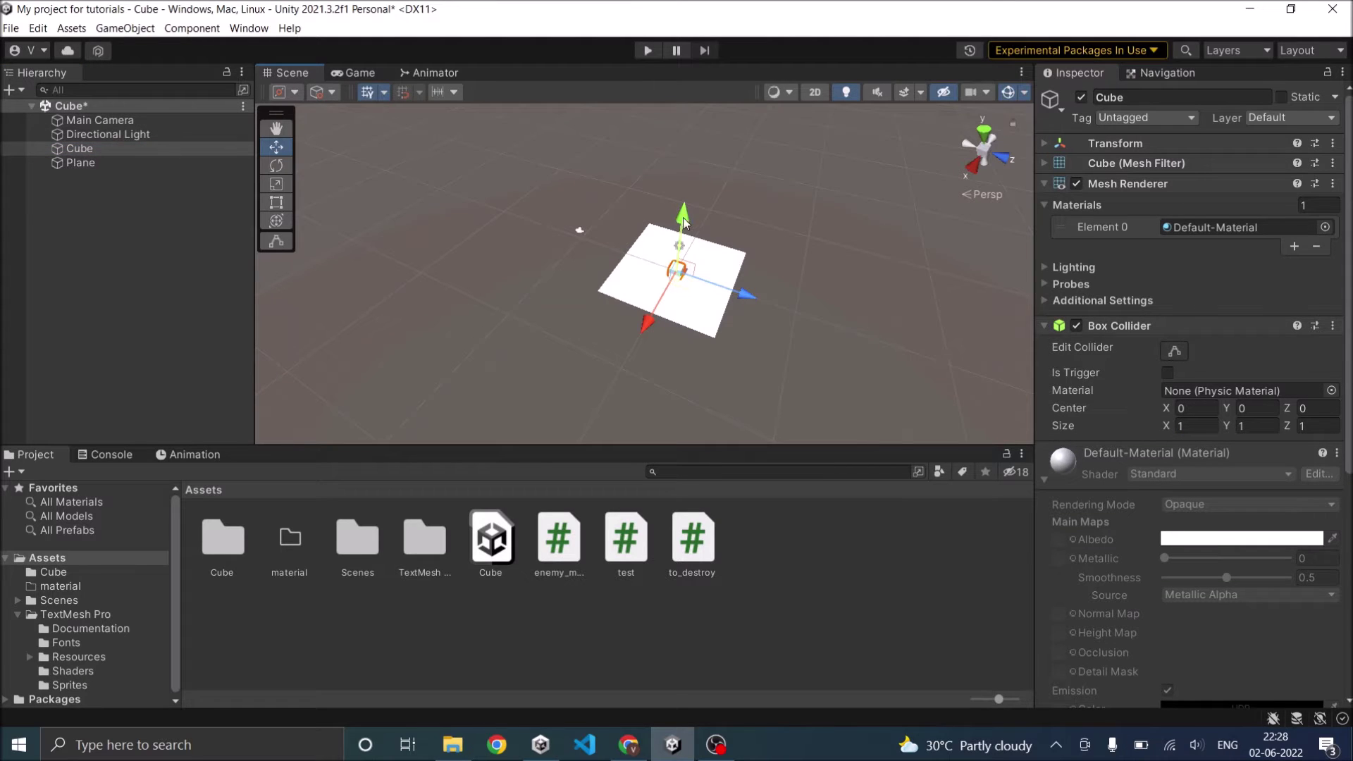
{"action": "left_click_drag", "start_coordinate": [683, 217], "coordinate": [686, 192]}
{"action": "left_click", "coordinate": [803, 344]}
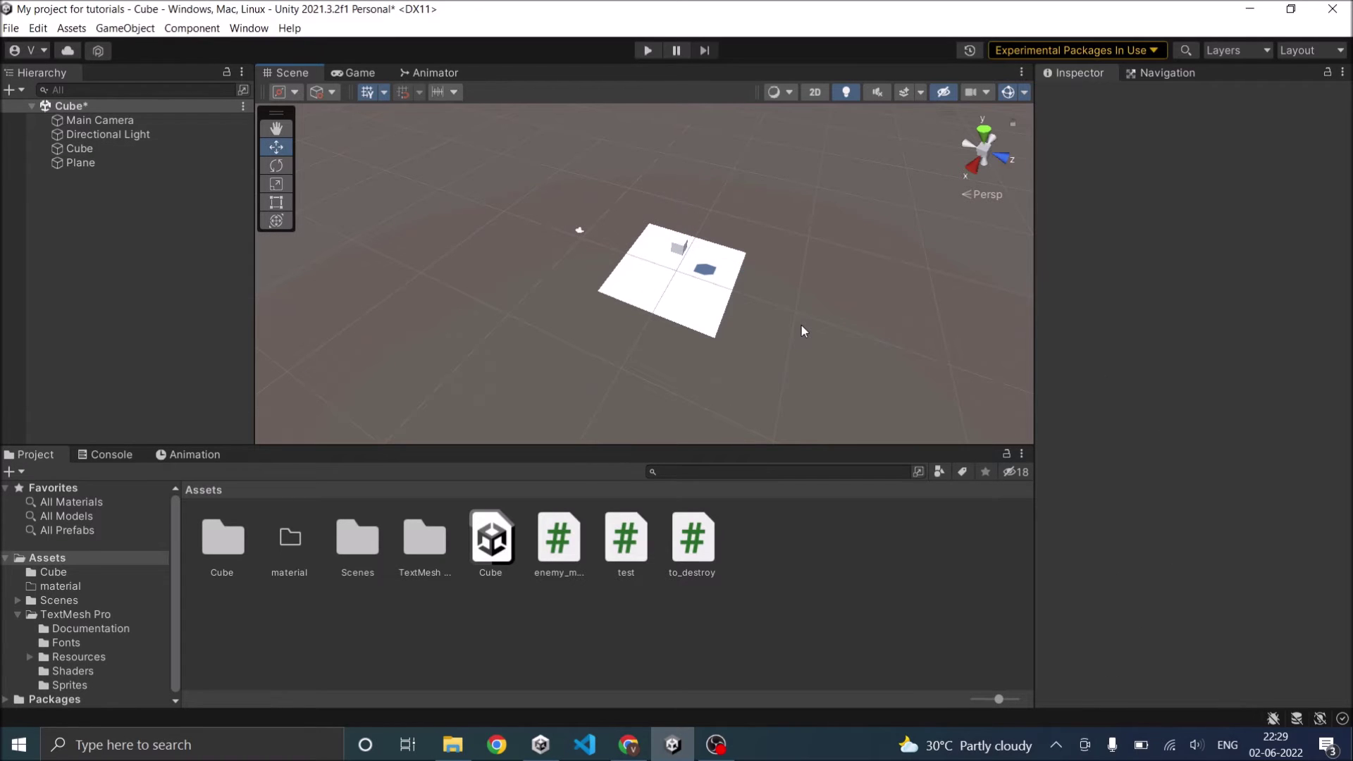
- Create a new Standard-shader material in Assets and name it 'Plane'
{"action": "left_click", "coordinate": [803, 589]}
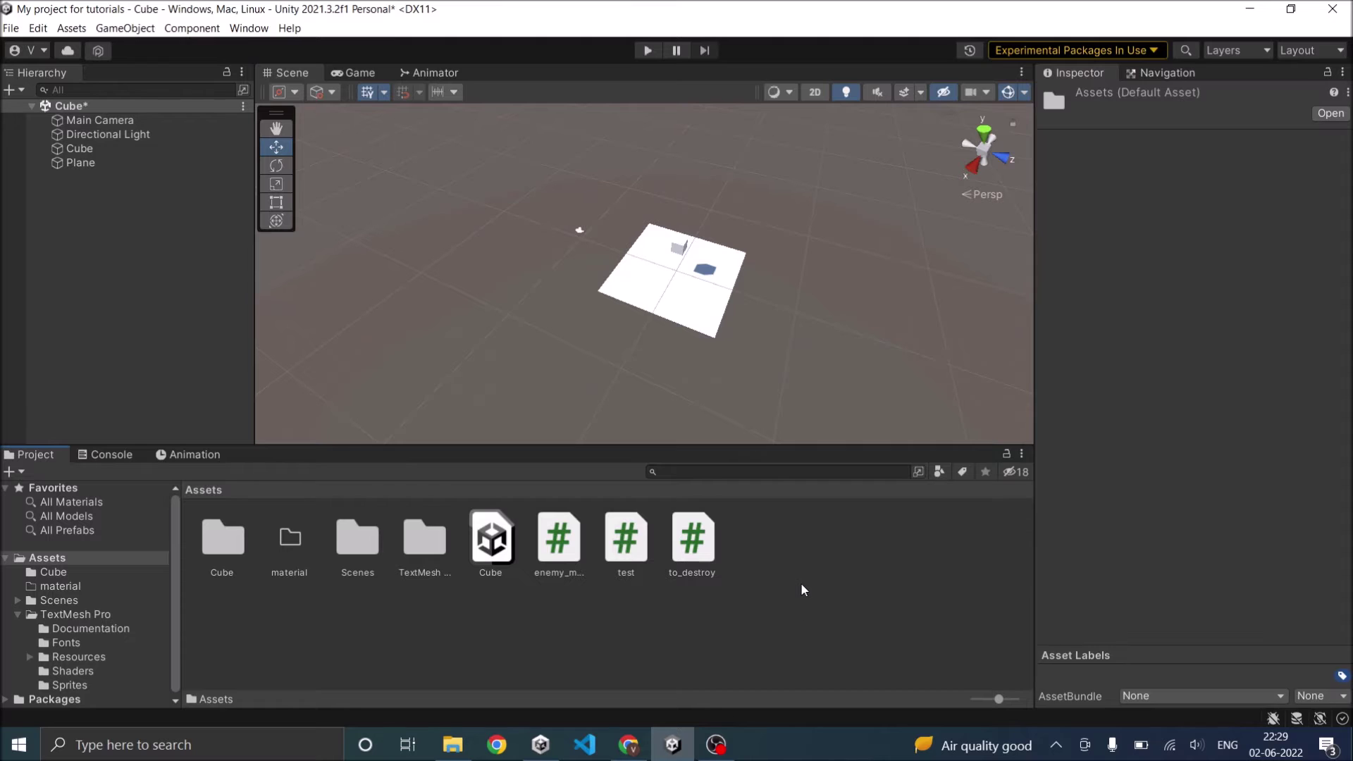
{"action": "right_click", "coordinate": [801, 583]}
{"action": "mouse_move", "coordinate": [911, 188]}
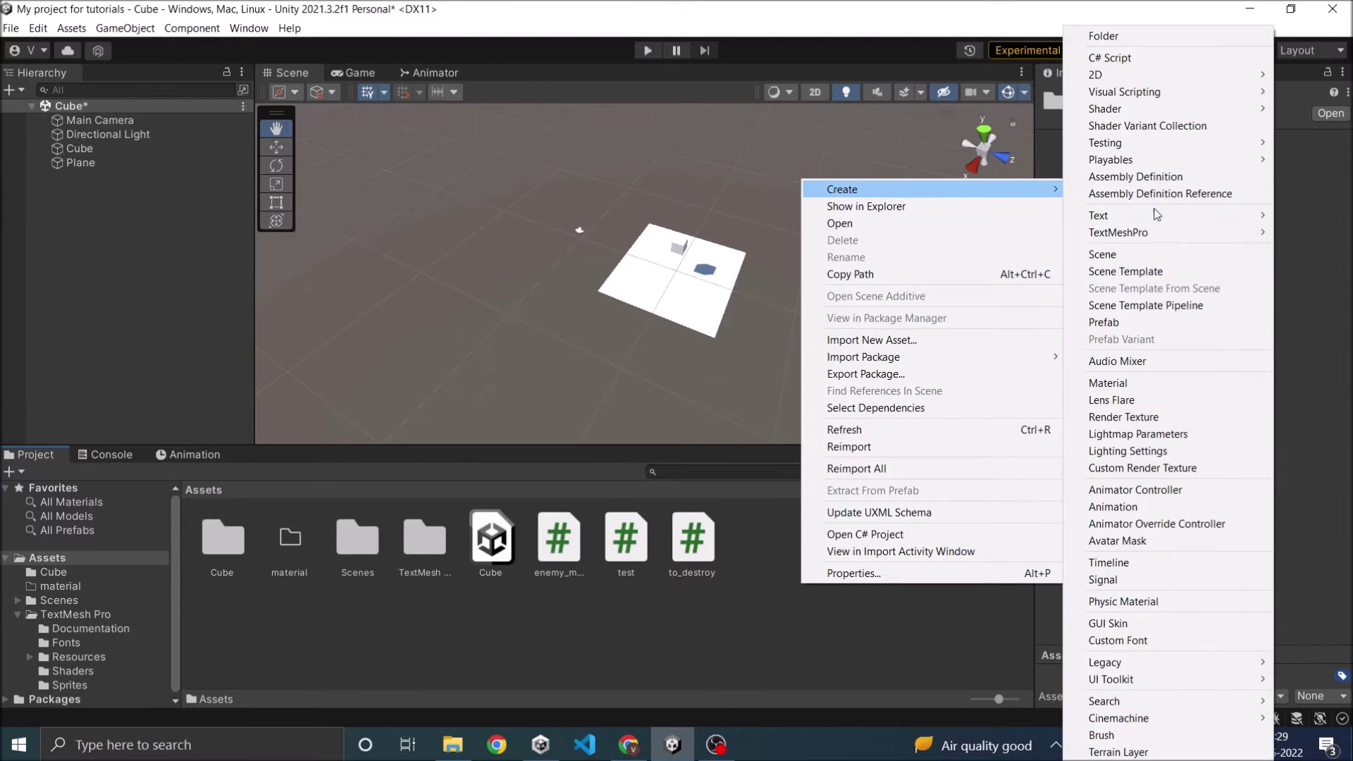
{"action": "left_click", "coordinate": [1121, 383]}
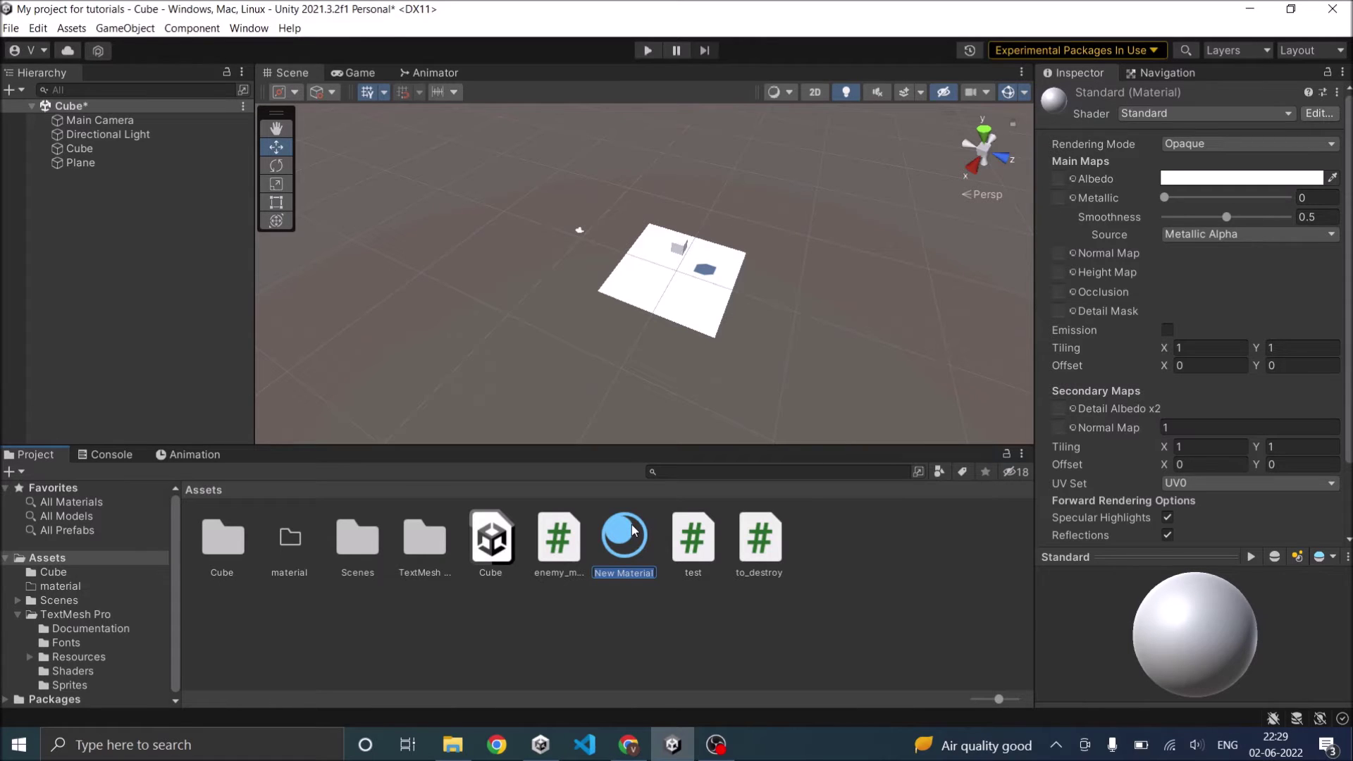
{"action": "type", "text": "Plane"}
{"action": "key", "text": "Return"}
{"action": "left_click", "coordinate": [711, 681]}
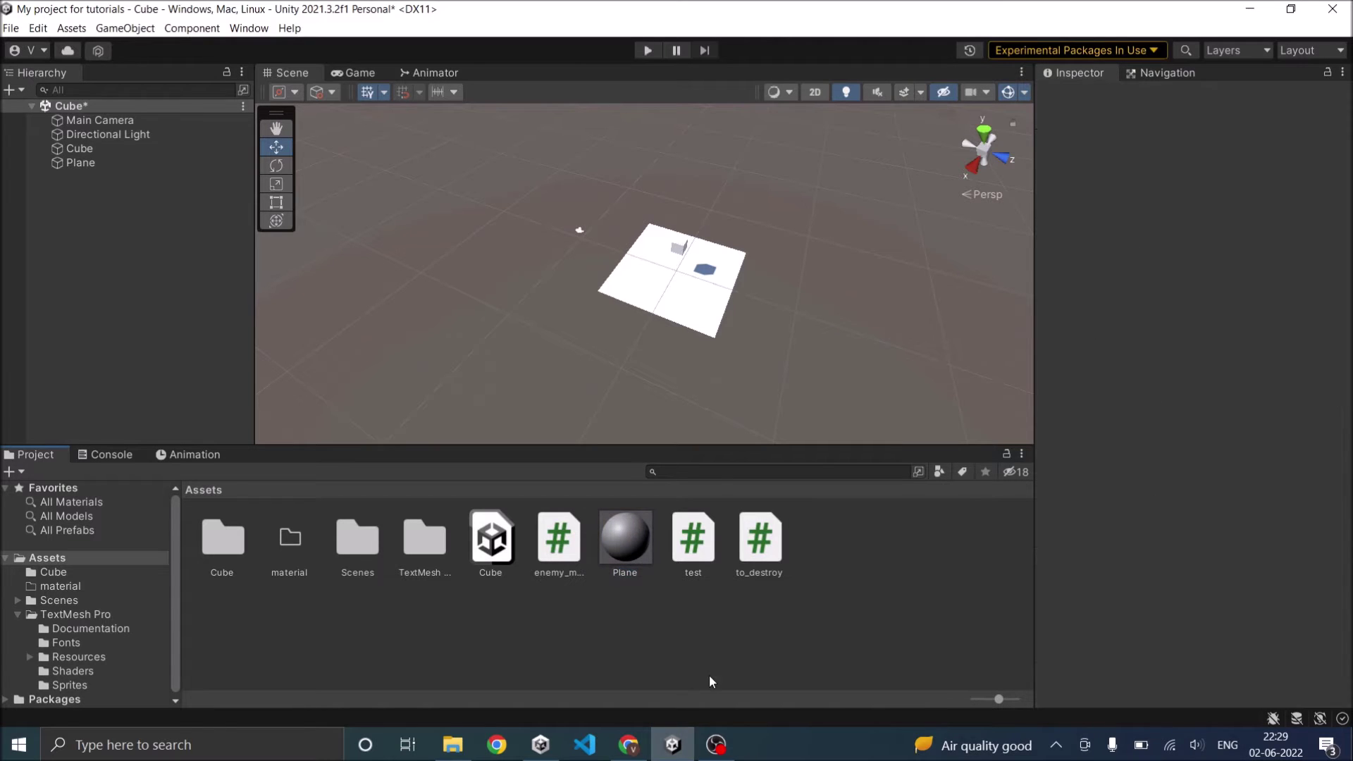
- Assign the Plane material to the plane object's Mesh Renderer Element 0 slot
{"action": "left_click", "coordinate": [639, 547]}
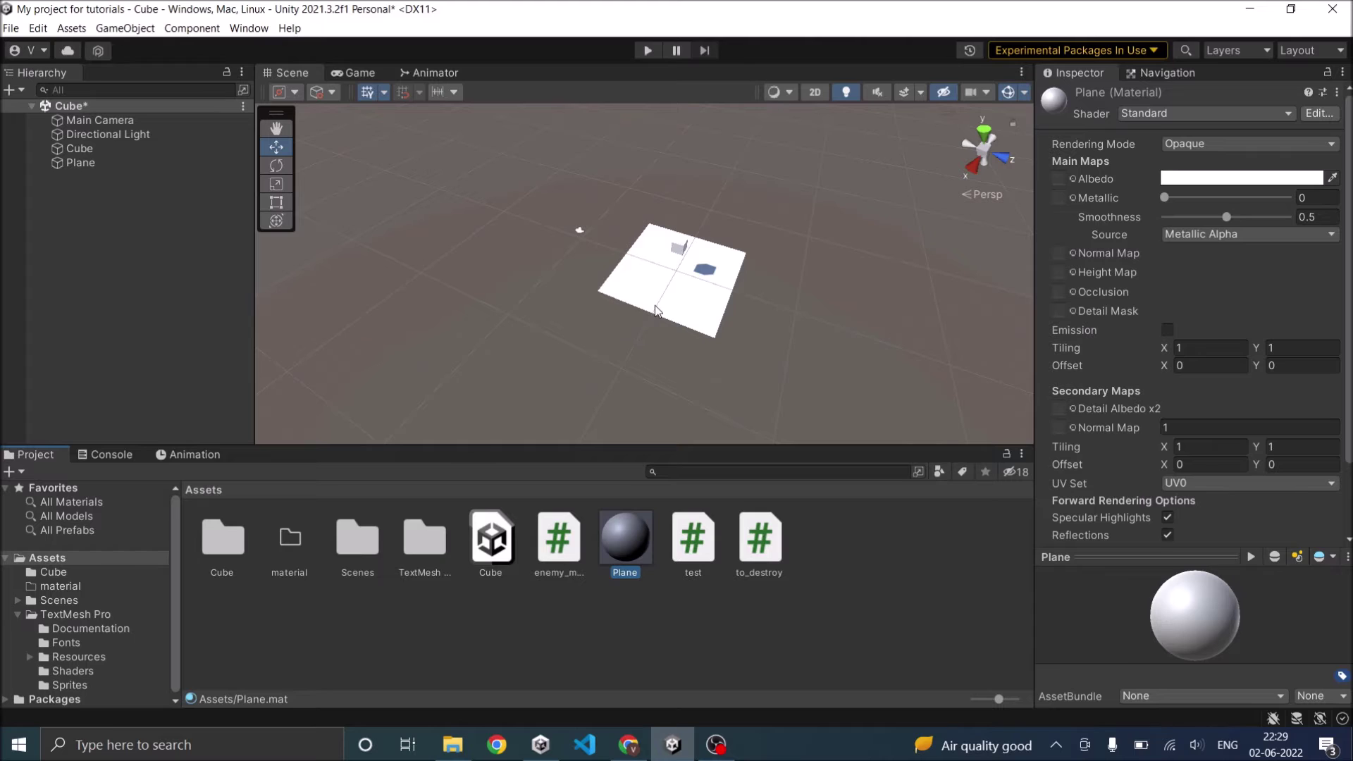
{"action": "left_click_drag", "start_coordinate": [632, 544], "coordinate": [680, 310]}
{"action": "left_click", "coordinate": [645, 543]}
{"action": "left_click_drag", "start_coordinate": [601, 538], "coordinate": [80, 171]}
{"action": "left_click", "coordinate": [109, 169]}
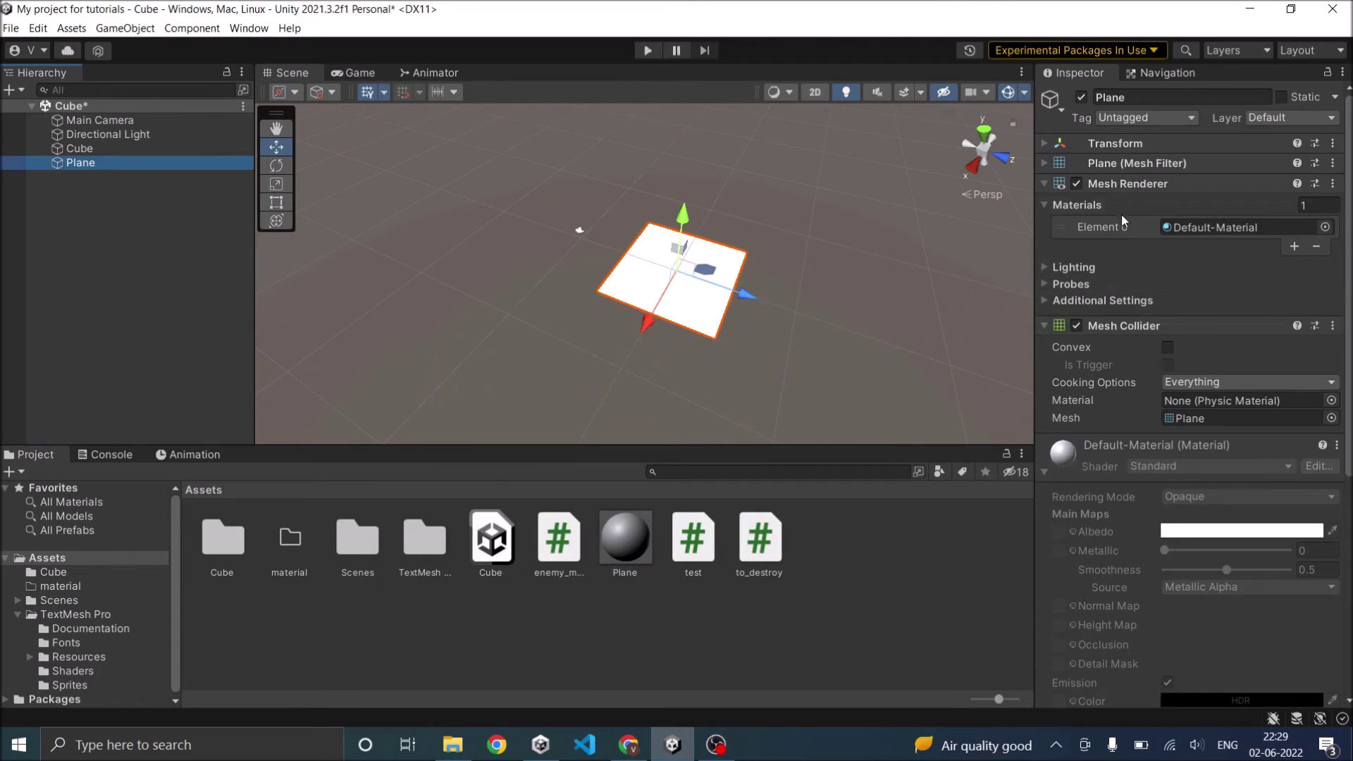
{"action": "left_click", "coordinate": [1046, 184]}
{"action": "left_click", "coordinate": [1046, 185]}
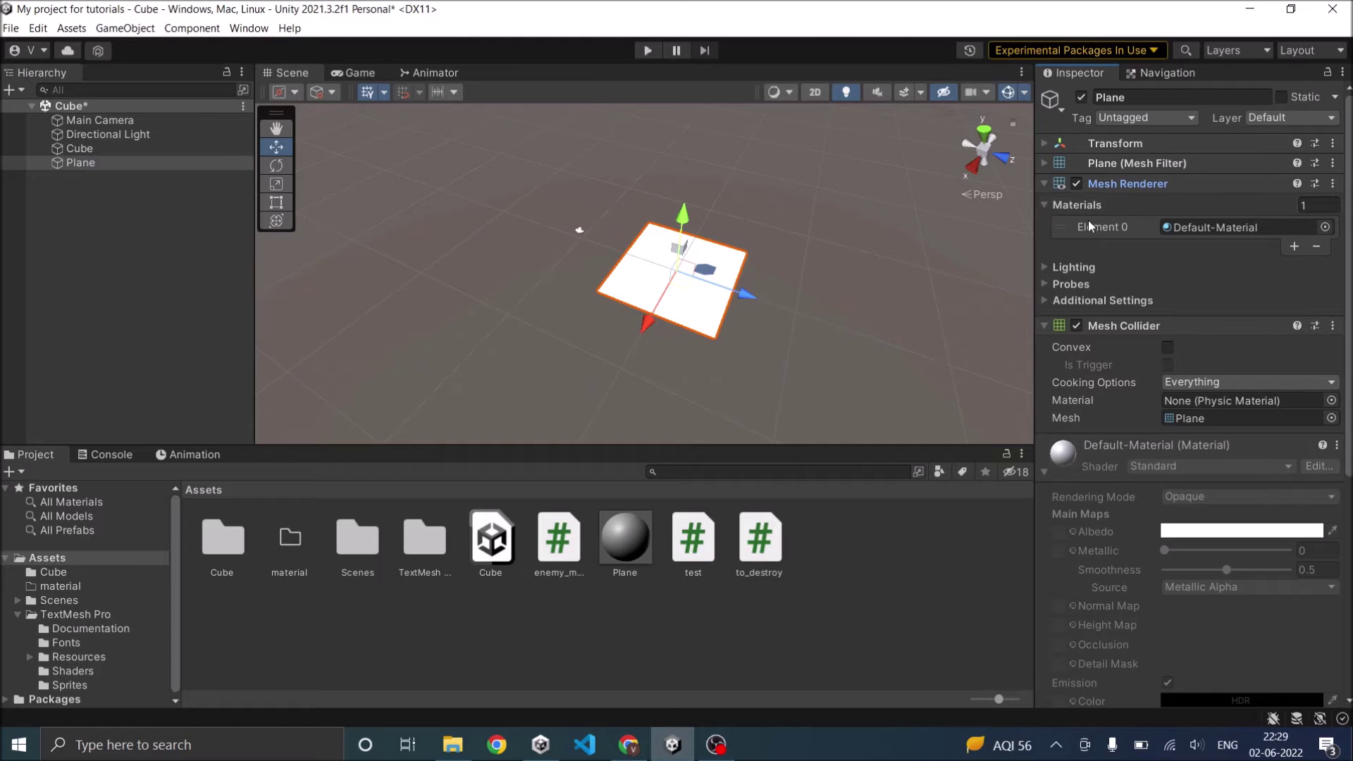
{"action": "left_click_drag", "start_coordinate": [635, 554], "coordinate": [1217, 230]}
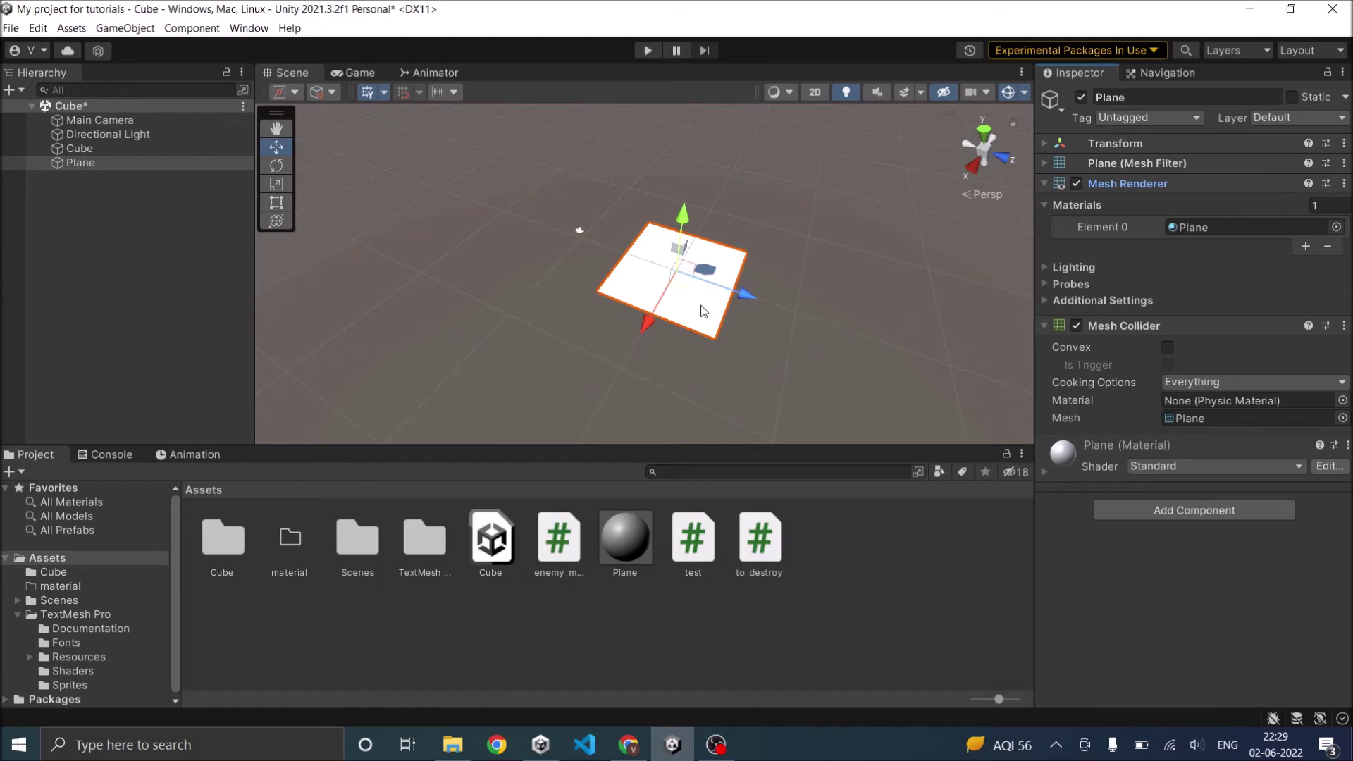
{"action": "left_click", "coordinate": [636, 538]}
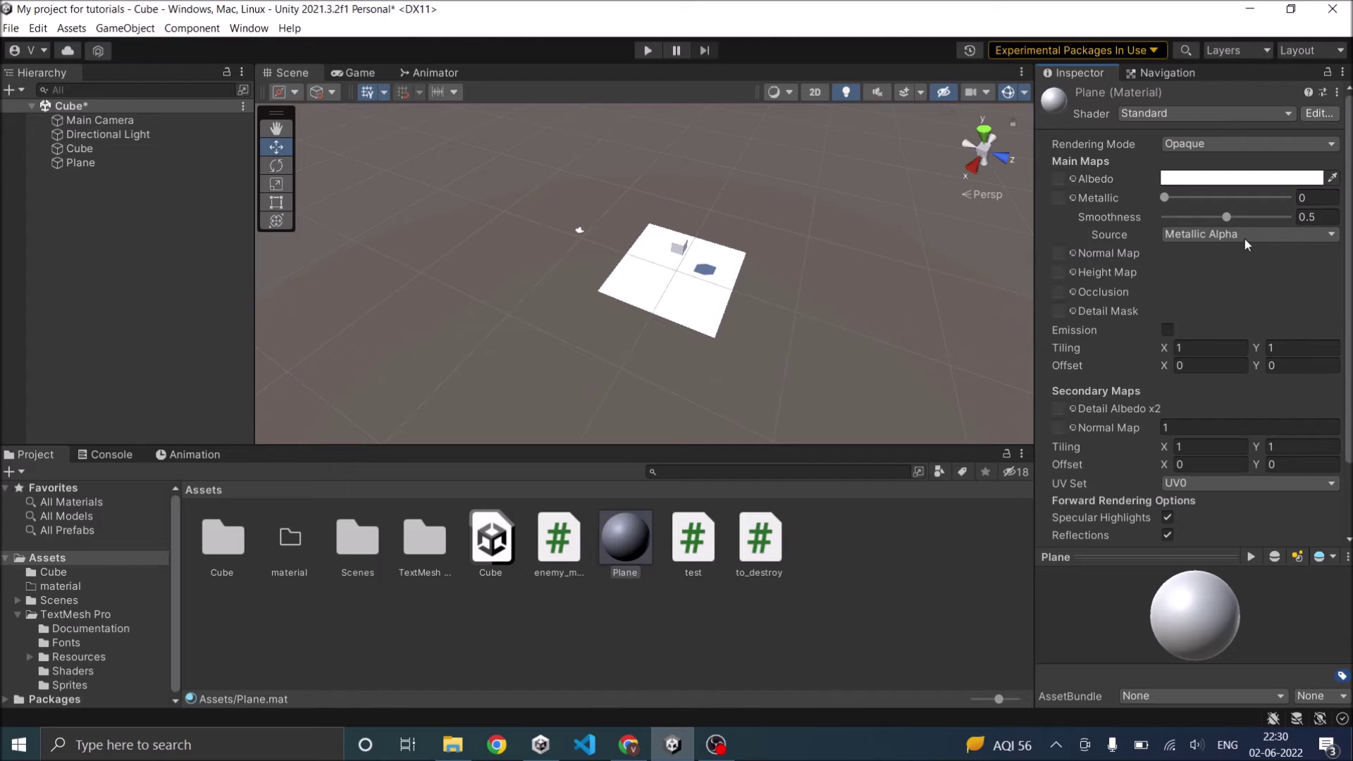
- Set the Plane material's albedo to red (FF0000) with Metallic and Smoothness at 1
{"action": "left_click", "coordinate": [1205, 178]}
{"action": "left_click_drag", "start_coordinate": [1221, 315], "coordinate": [1297, 243]}
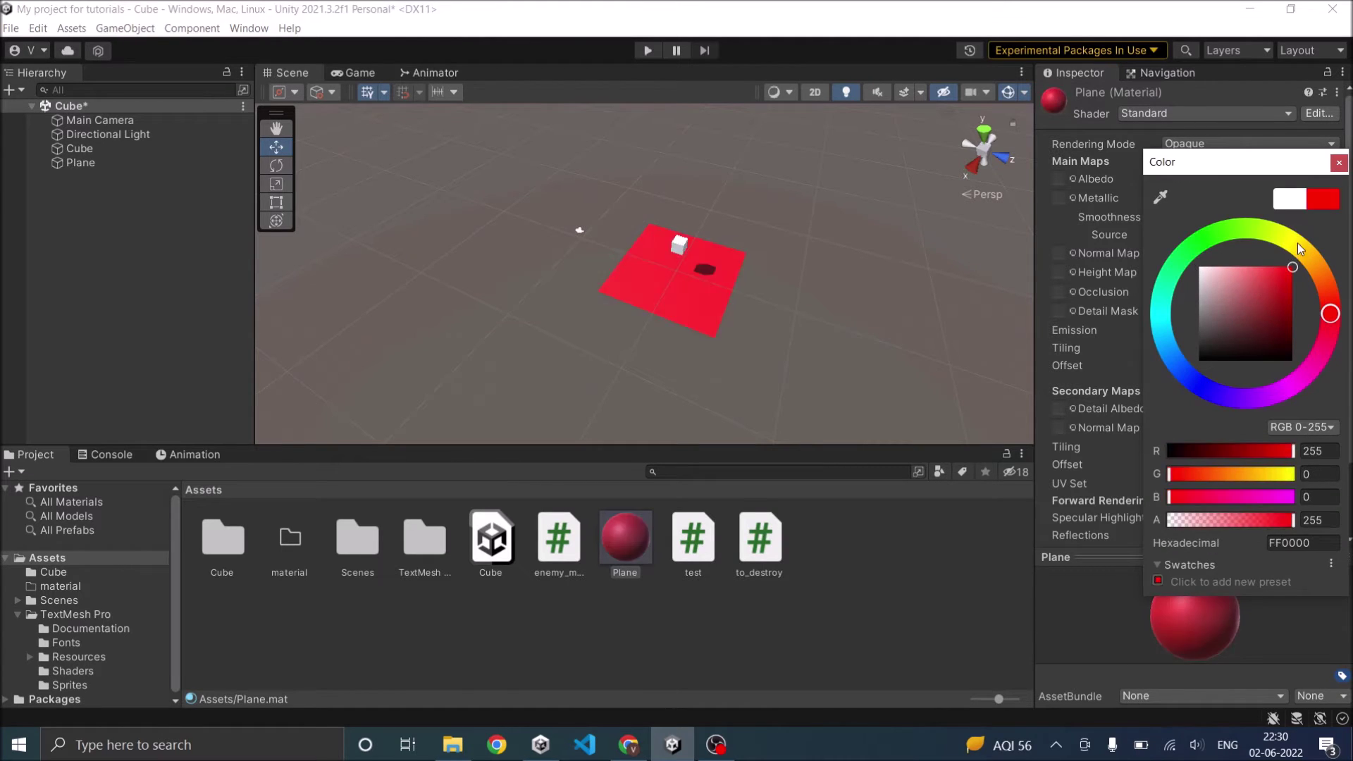
{"action": "left_click", "coordinate": [1339, 163]}
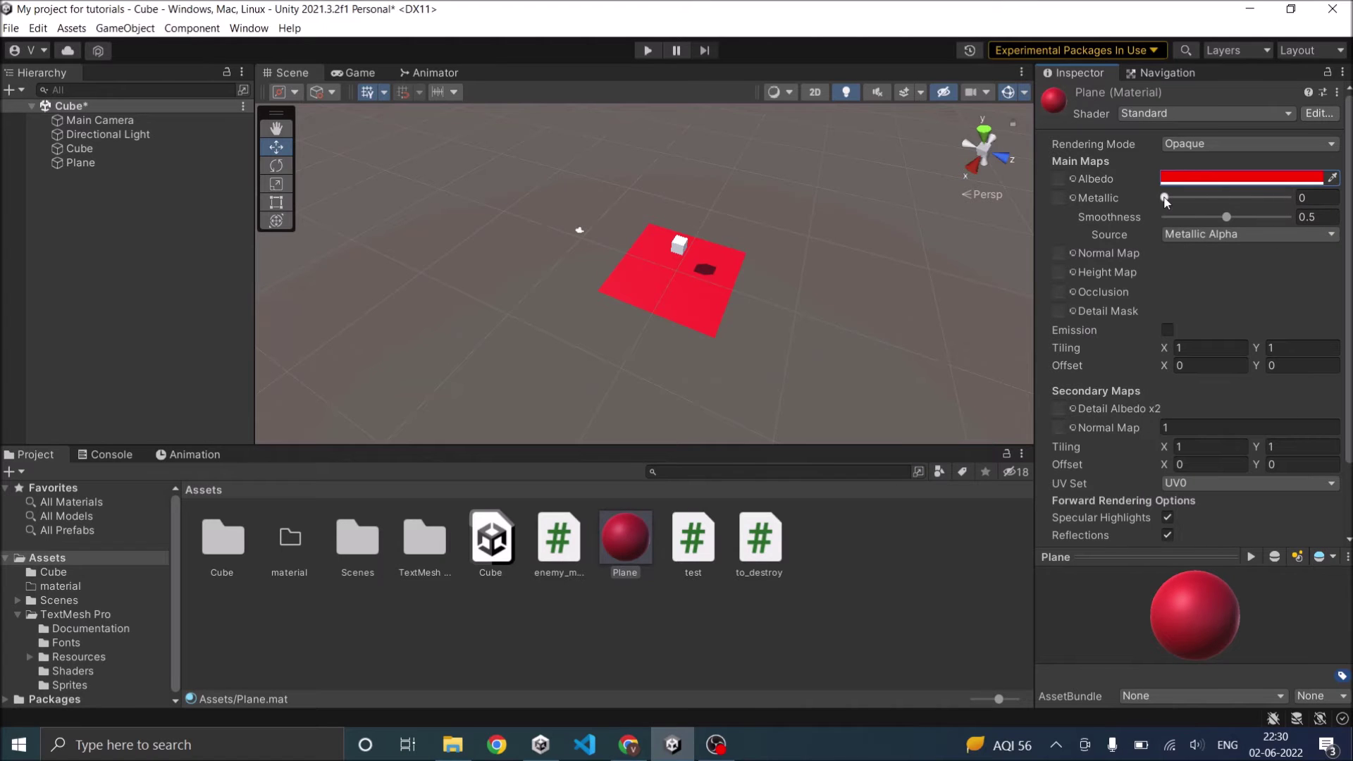
{"action": "left_click_drag", "start_coordinate": [1165, 199], "coordinate": [1317, 297]}
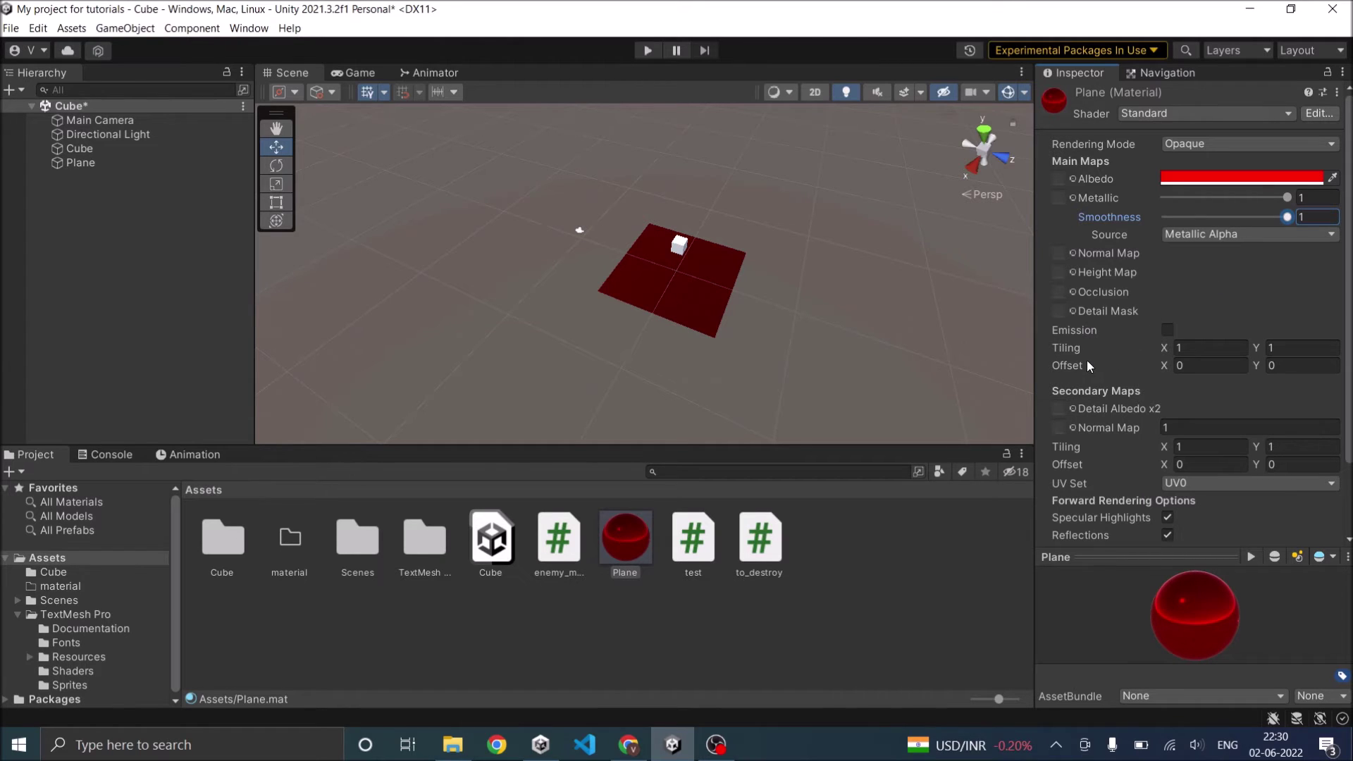
- Set EmojiOne as the Plane material's Detail Albedo x2 texture, leaving the shader Standard
{"action": "left_click", "coordinate": [1072, 408]}
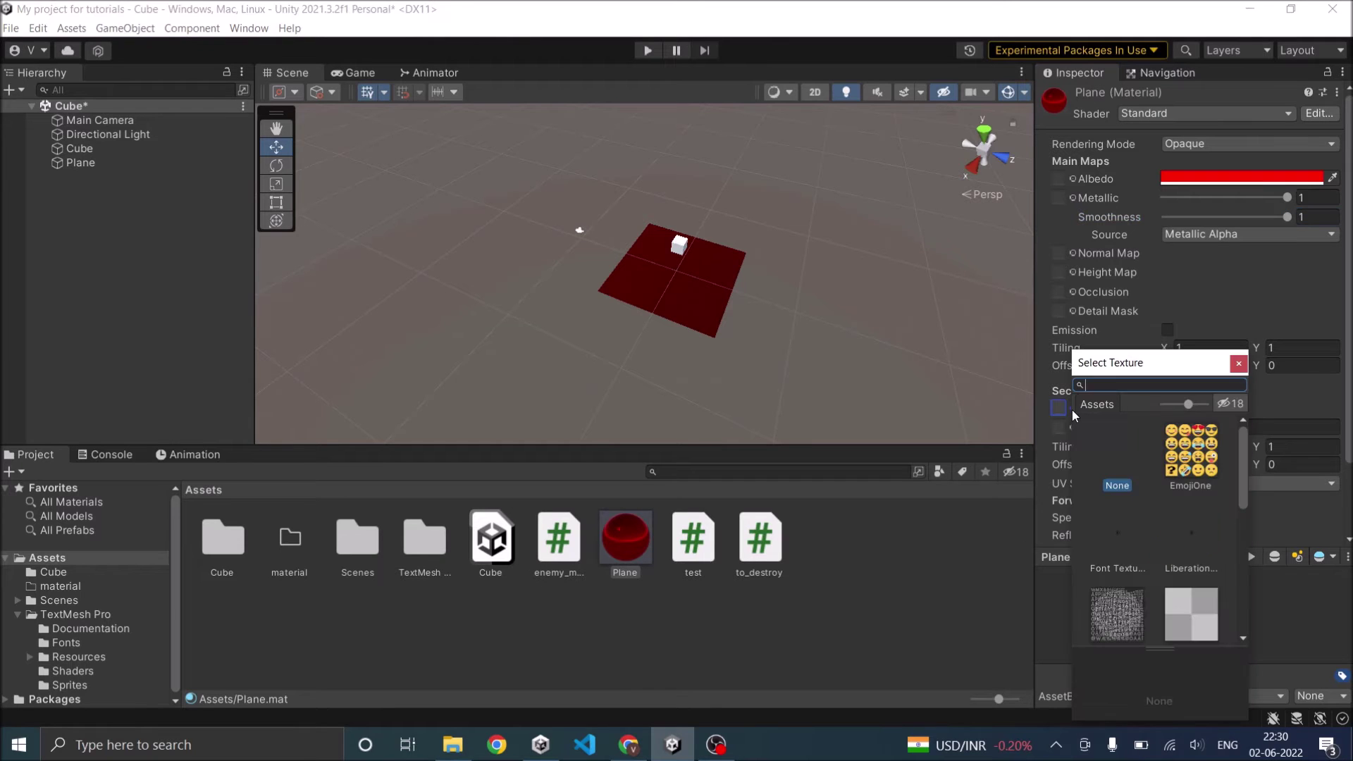
{"action": "double_click", "coordinate": [1188, 447]}
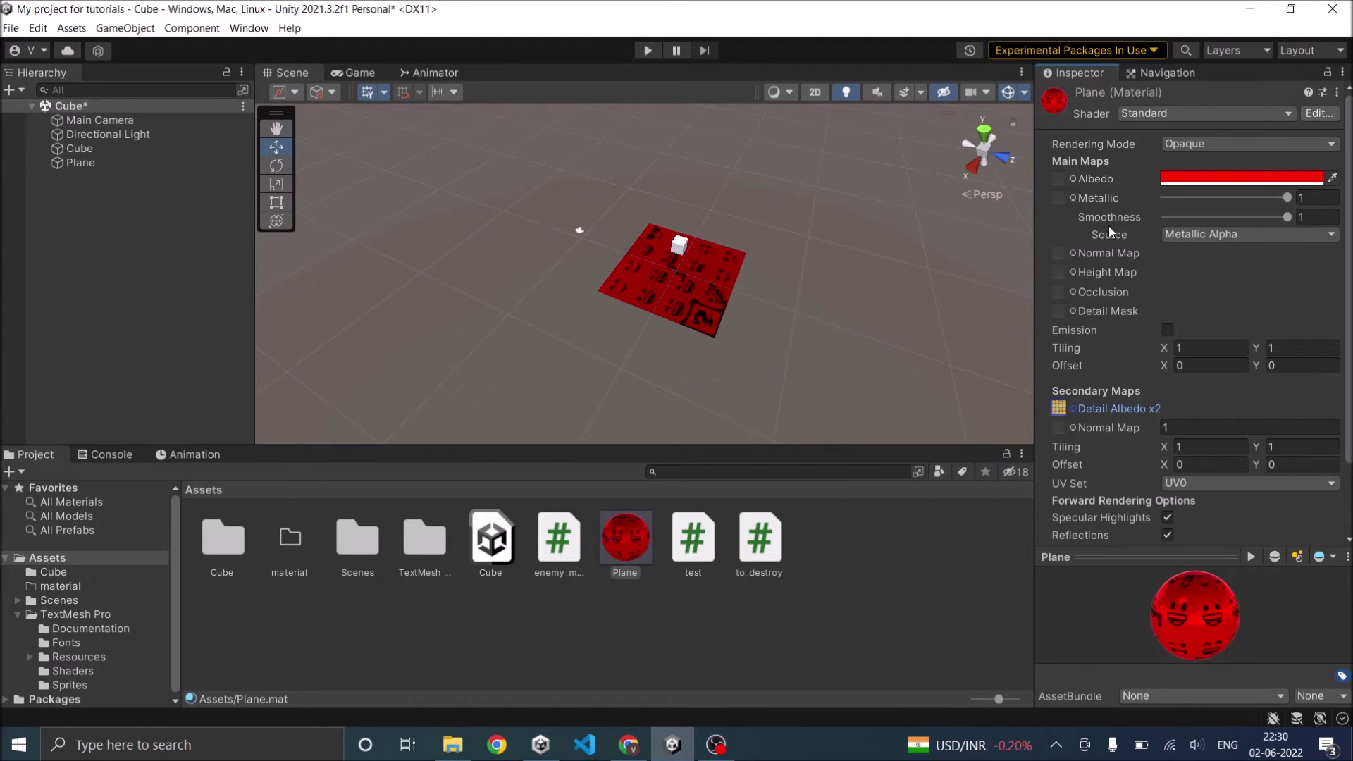
{"action": "left_click", "coordinate": [1182, 113]}
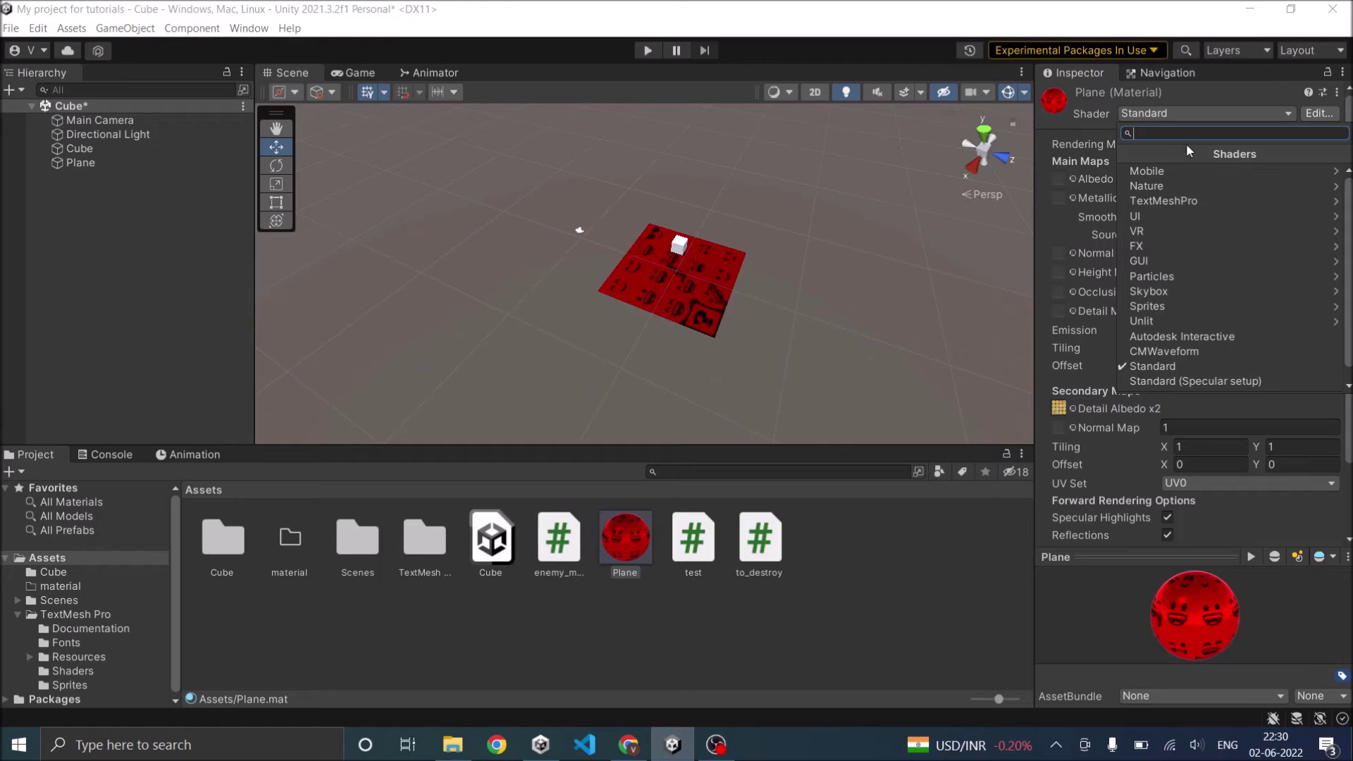
{"action": "left_click", "coordinate": [1173, 171]}
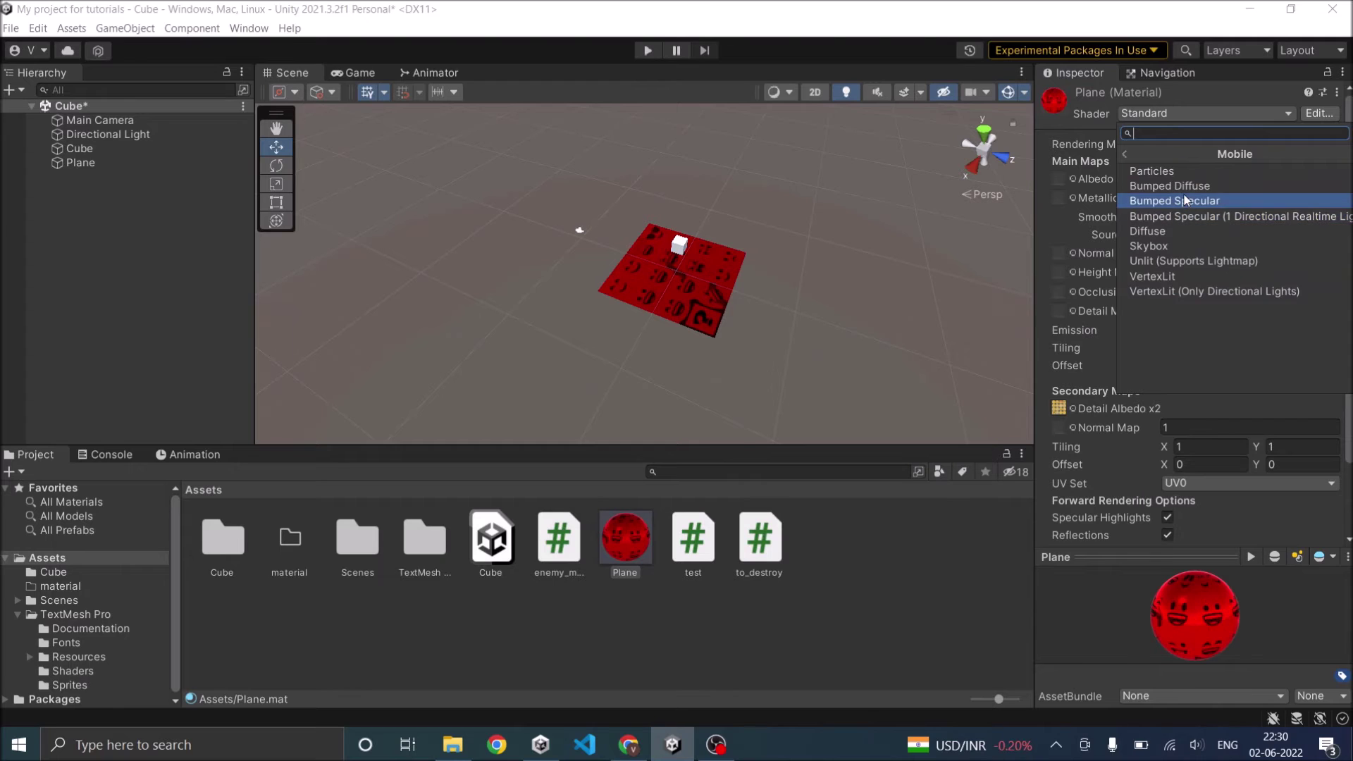
{"action": "left_click", "coordinate": [1064, 124]}
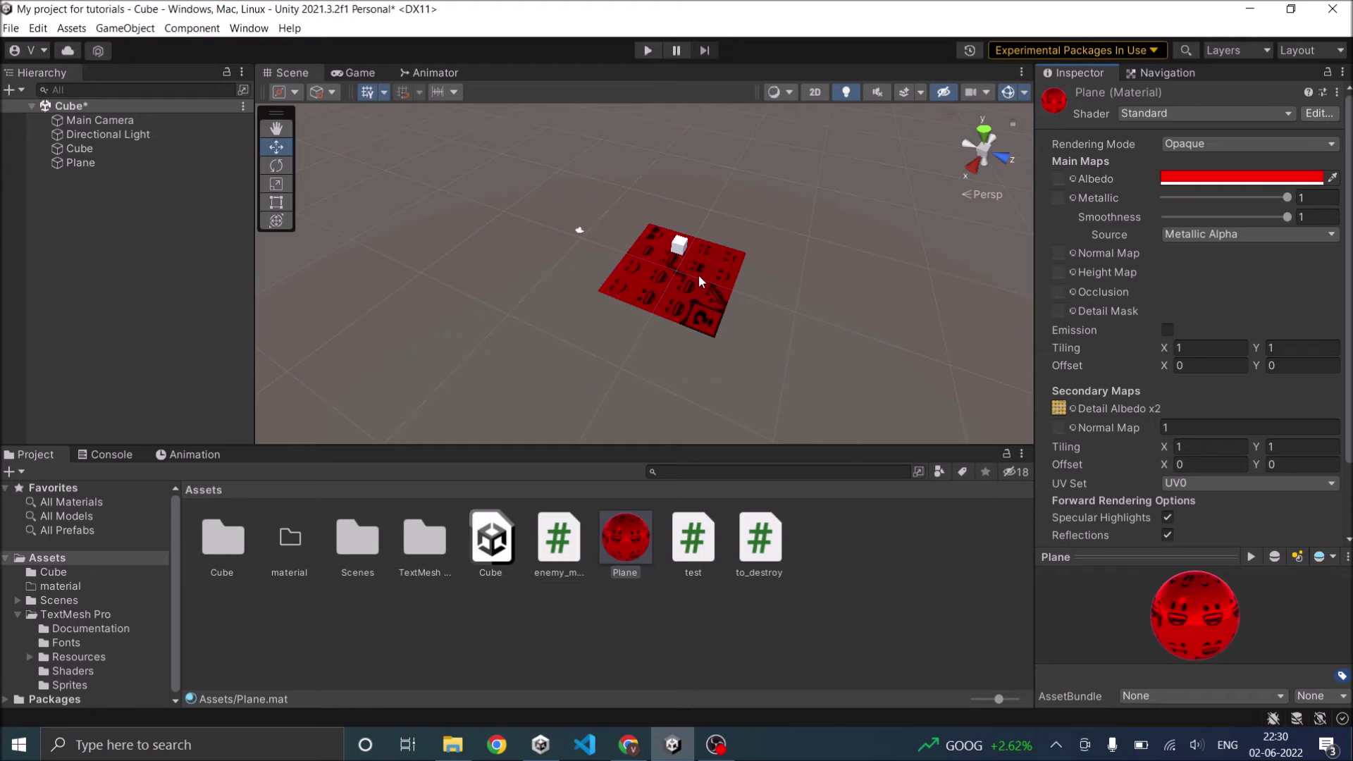
- Create a Physic Material asset named 'Bounce' in the Assets folder
{"action": "left_click", "coordinate": [857, 622]}
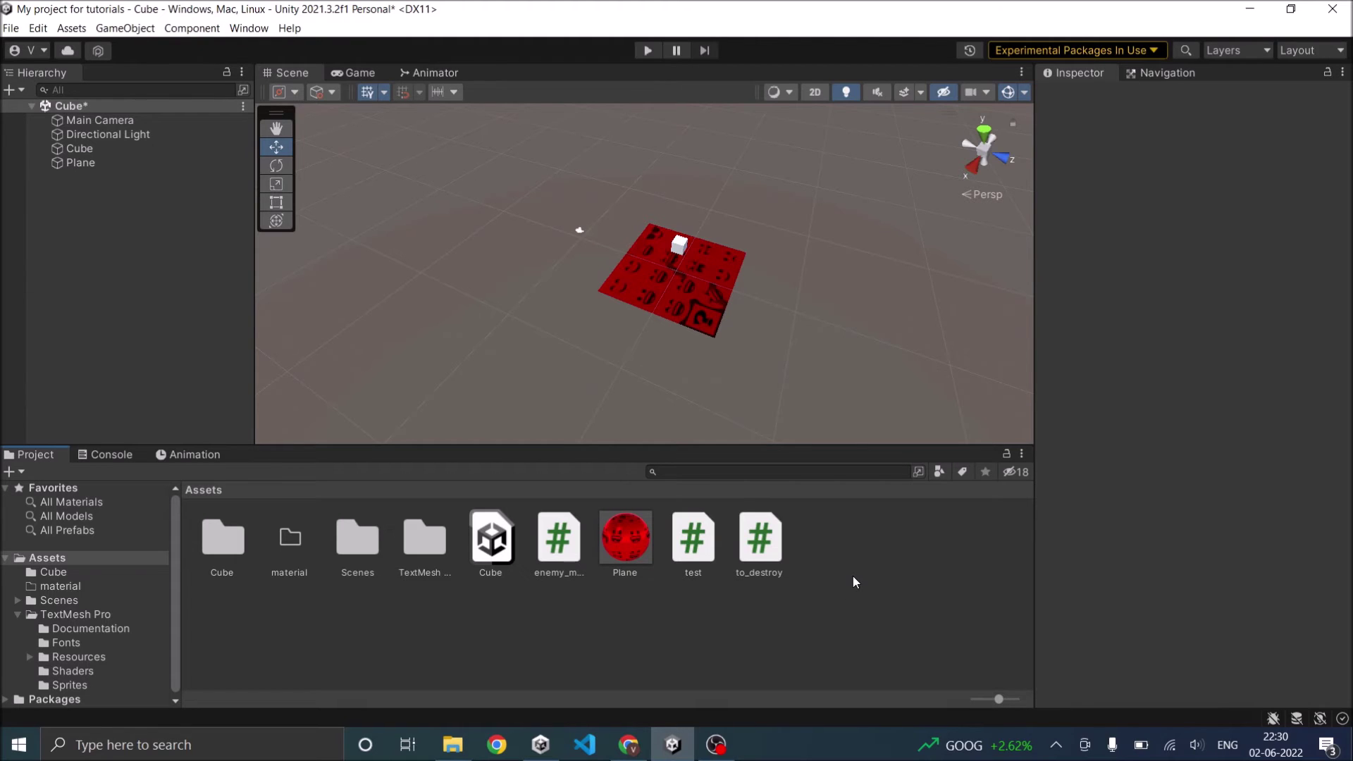
{"action": "right_click", "coordinate": [853, 577]}
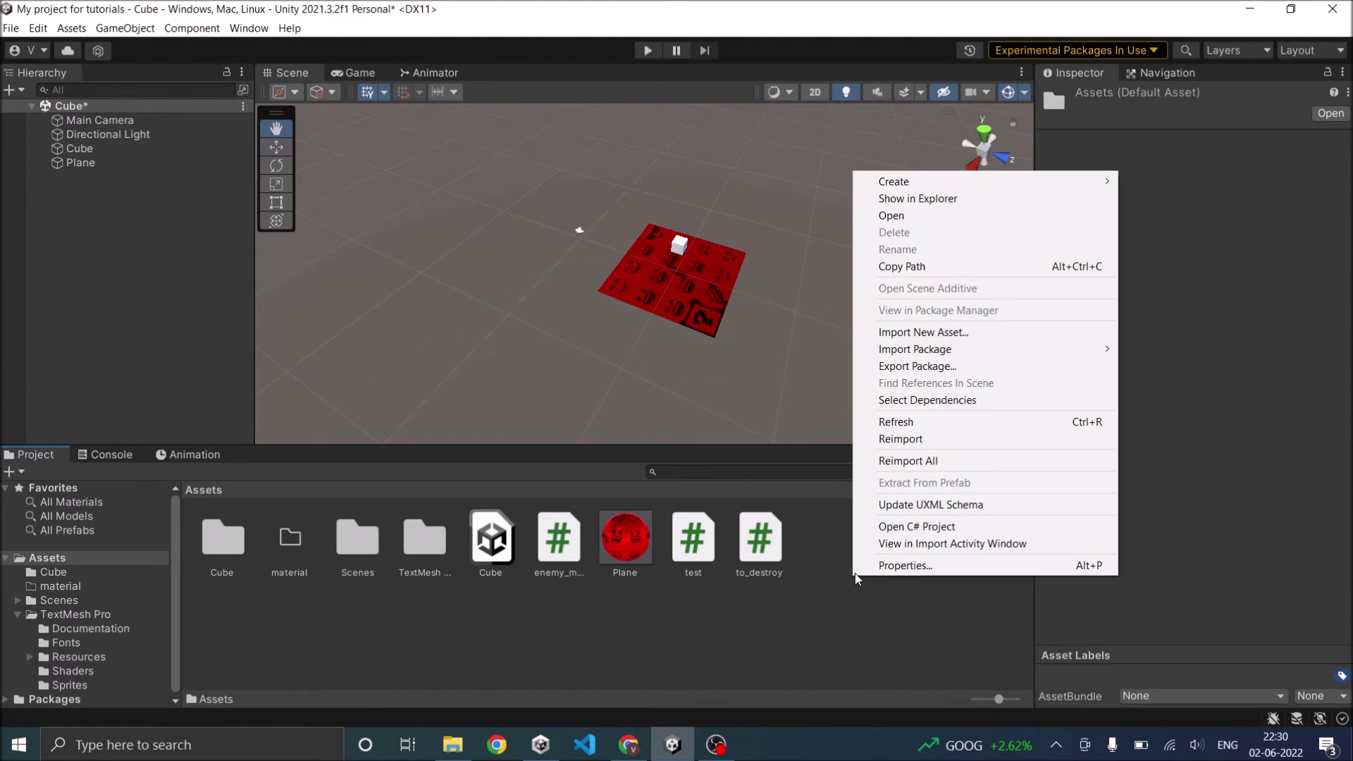
{"action": "mouse_move", "coordinate": [911, 183]}
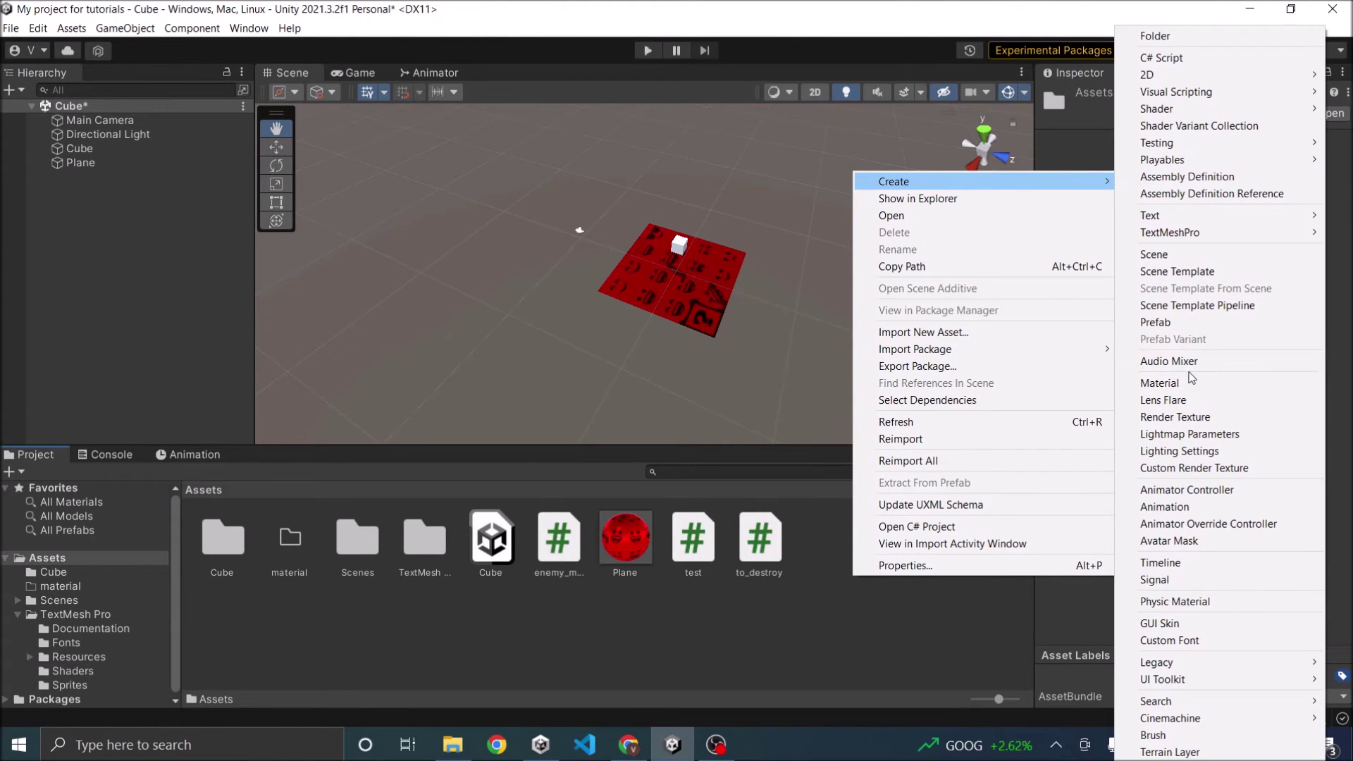
{"action": "left_click", "coordinate": [1191, 601]}
{"action": "type", "text": "Bounc"}
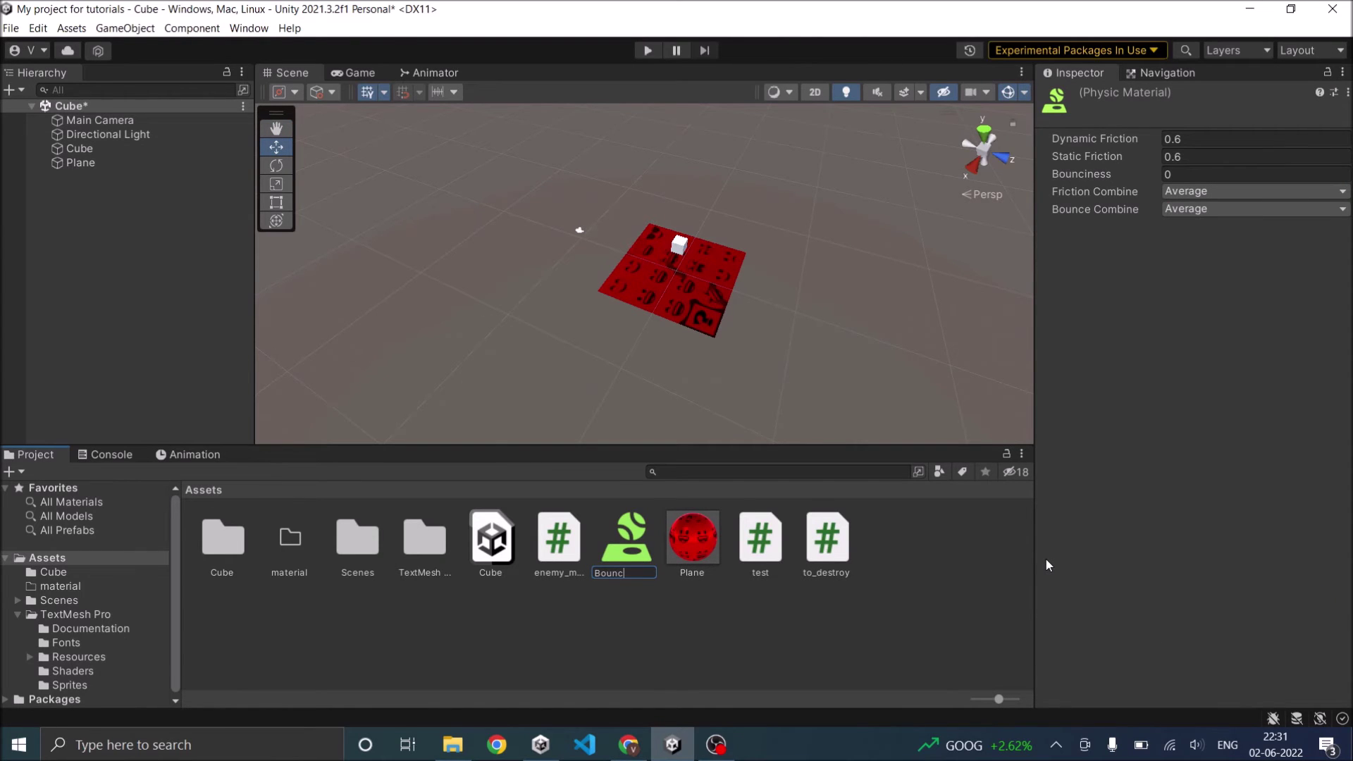
{"action": "type", "text": "e"}
{"action": "key", "text": "Return"}
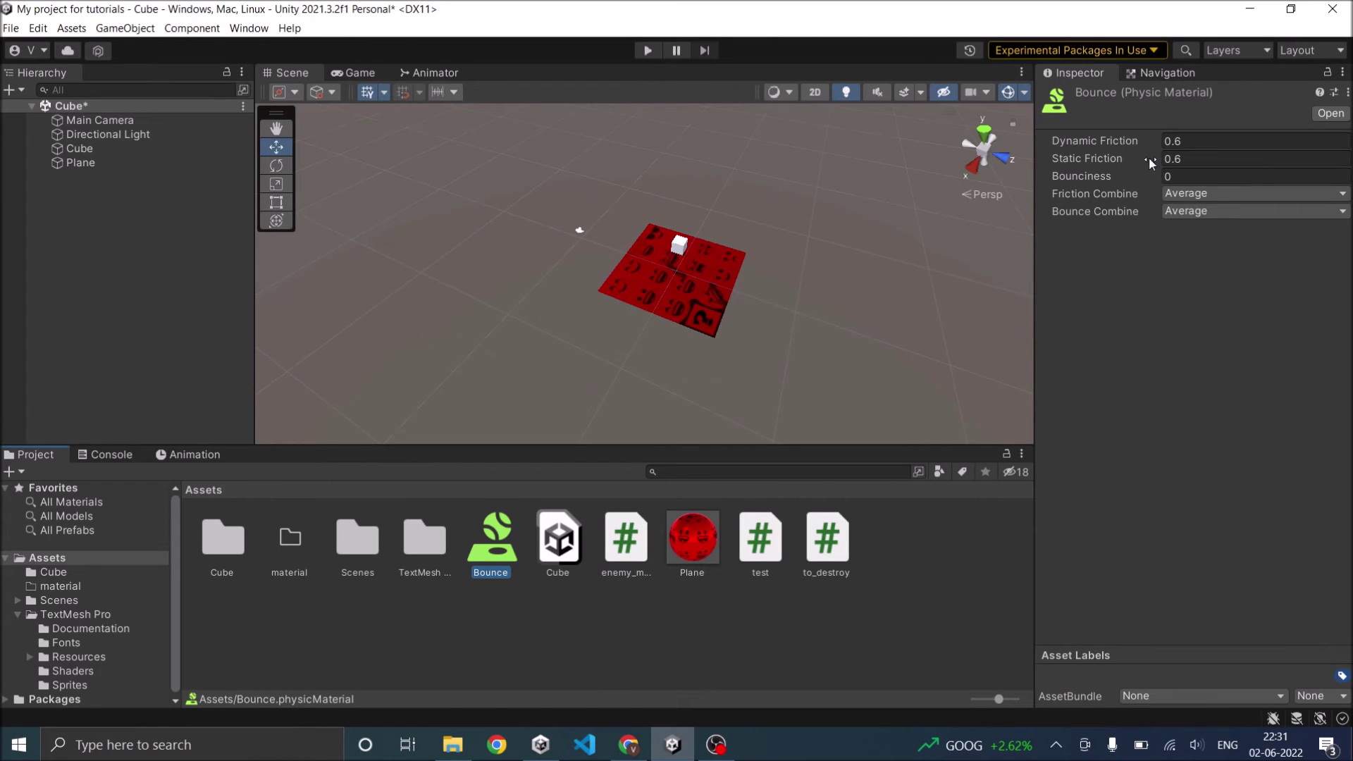
- Set the Bounce physic material's Bounciness to 1, then select the Cube
{"action": "left_click", "coordinate": [1188, 177]}
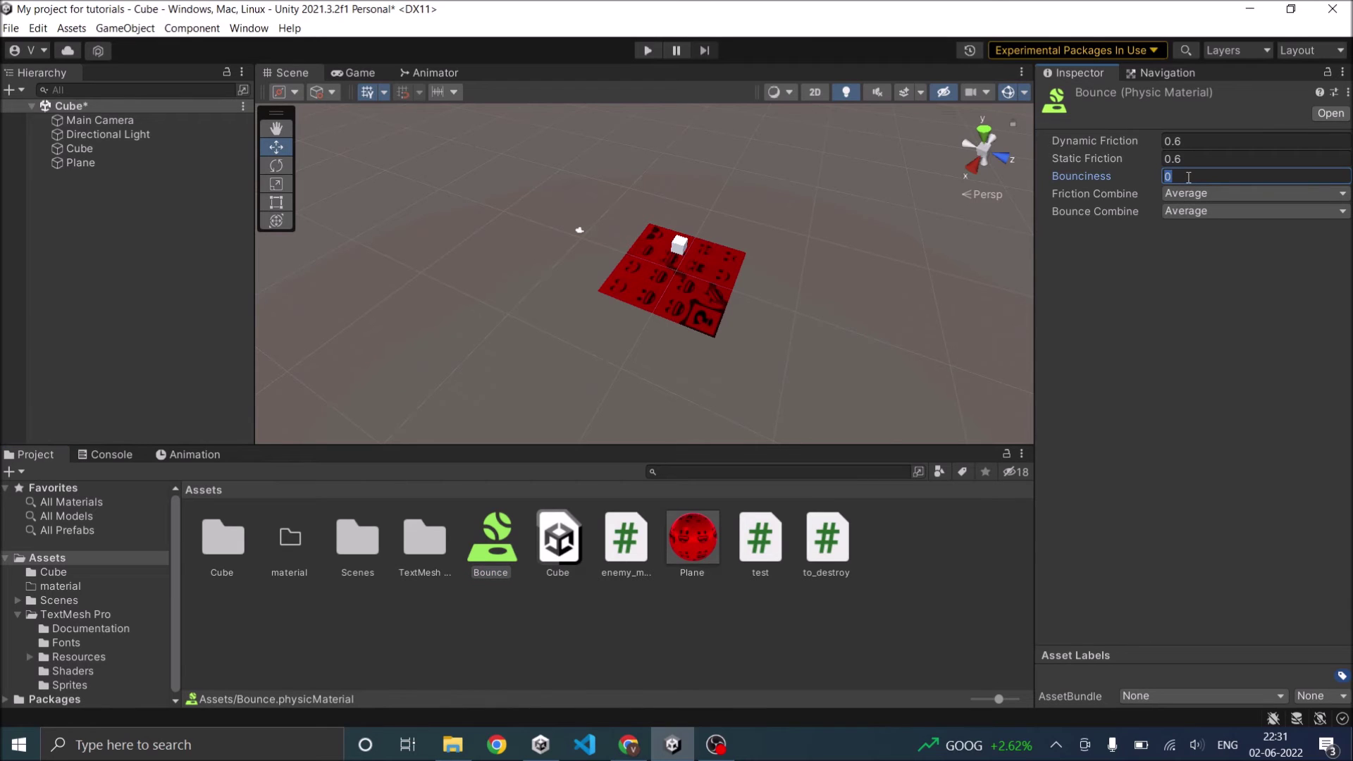
{"action": "type", "text": "1"}
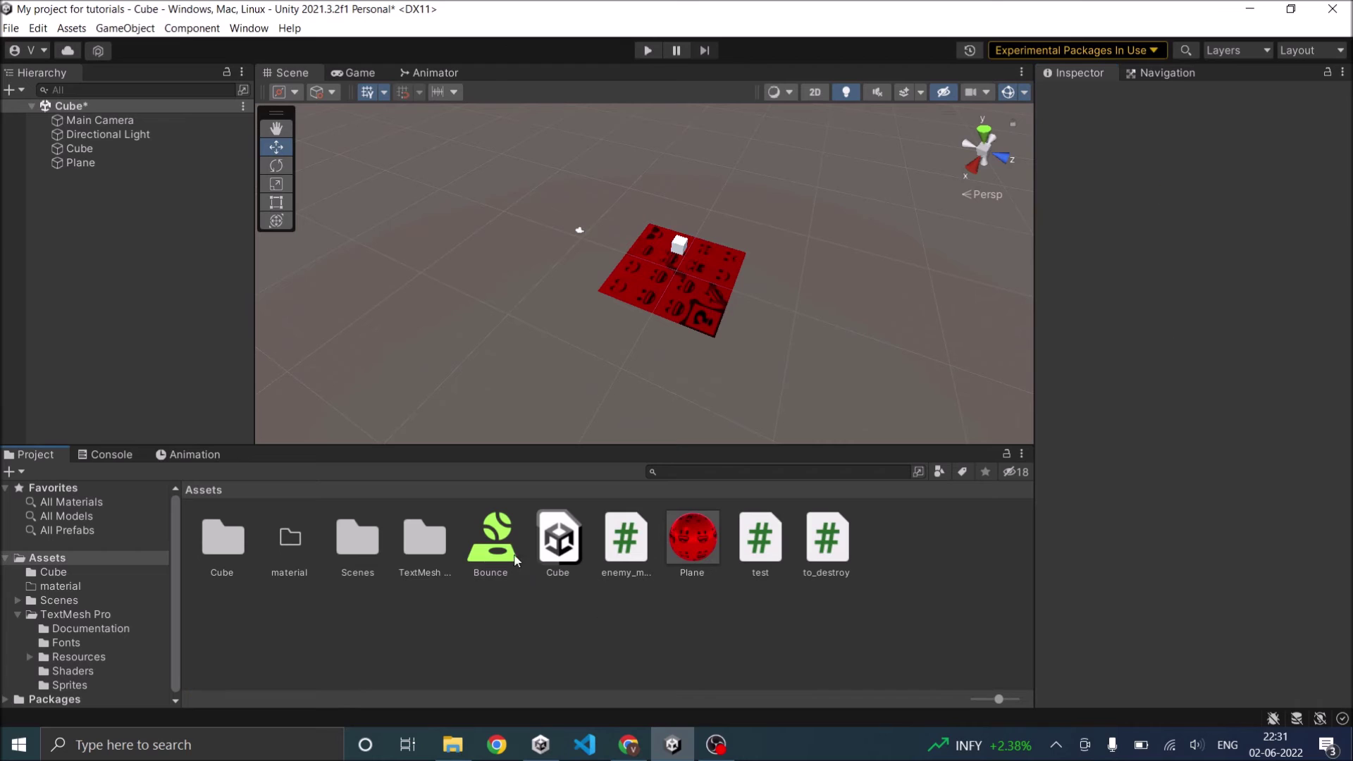
{"action": "left_click", "coordinate": [580, 652]}
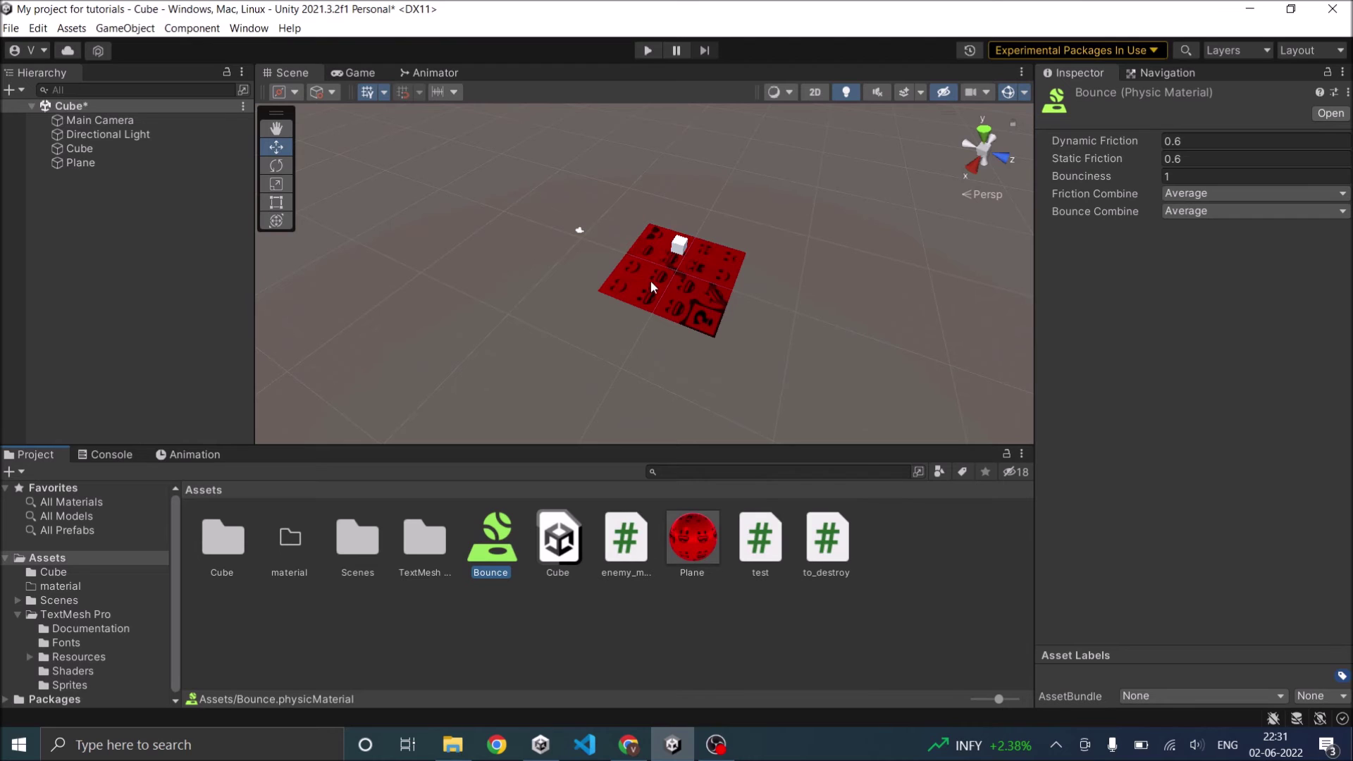
{"action": "left_click", "coordinate": [93, 151]}
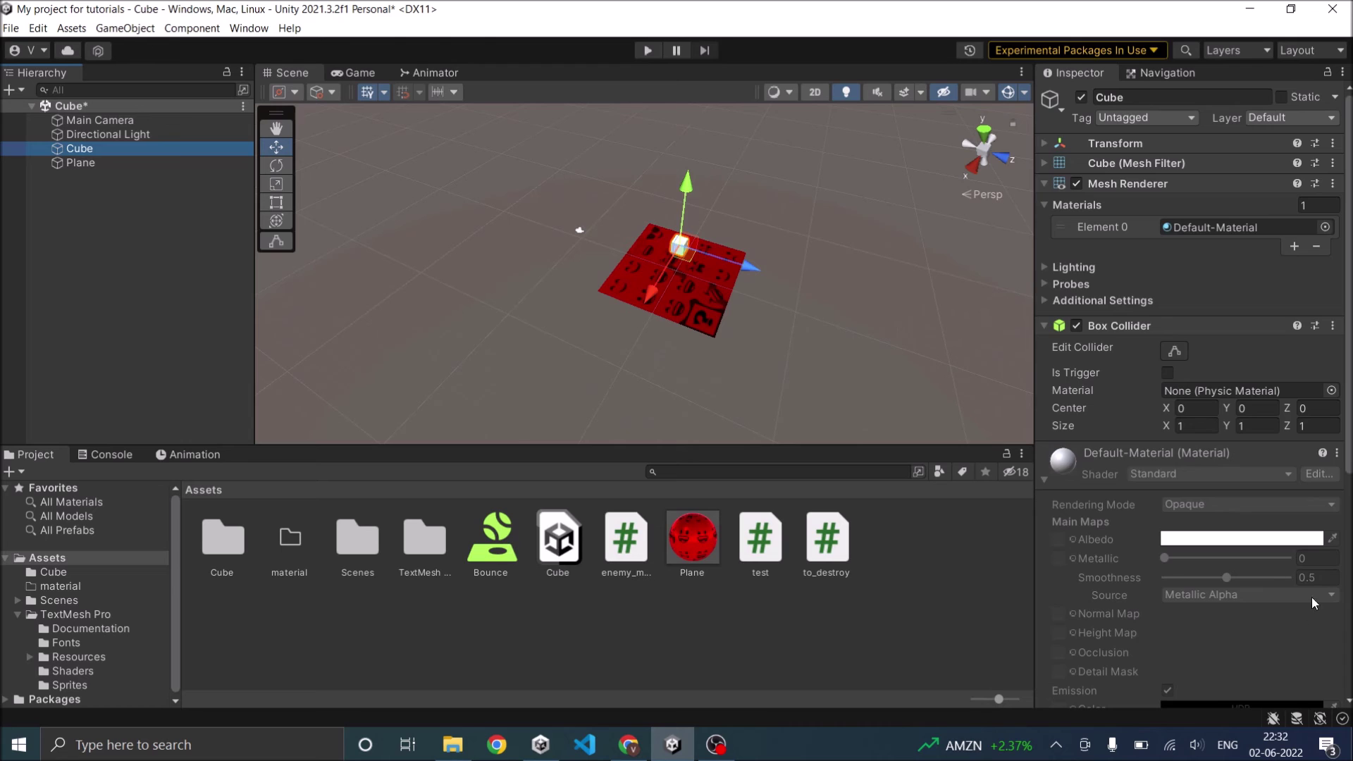
- Add a Rigidbody component to the Cube
{"action": "scroll", "coordinate": [1312, 598], "scroll_direction": "down", "scroll_amount": 5}
{"action": "left_click", "coordinate": [1242, 688]}
{"action": "type", "text": "rig"}
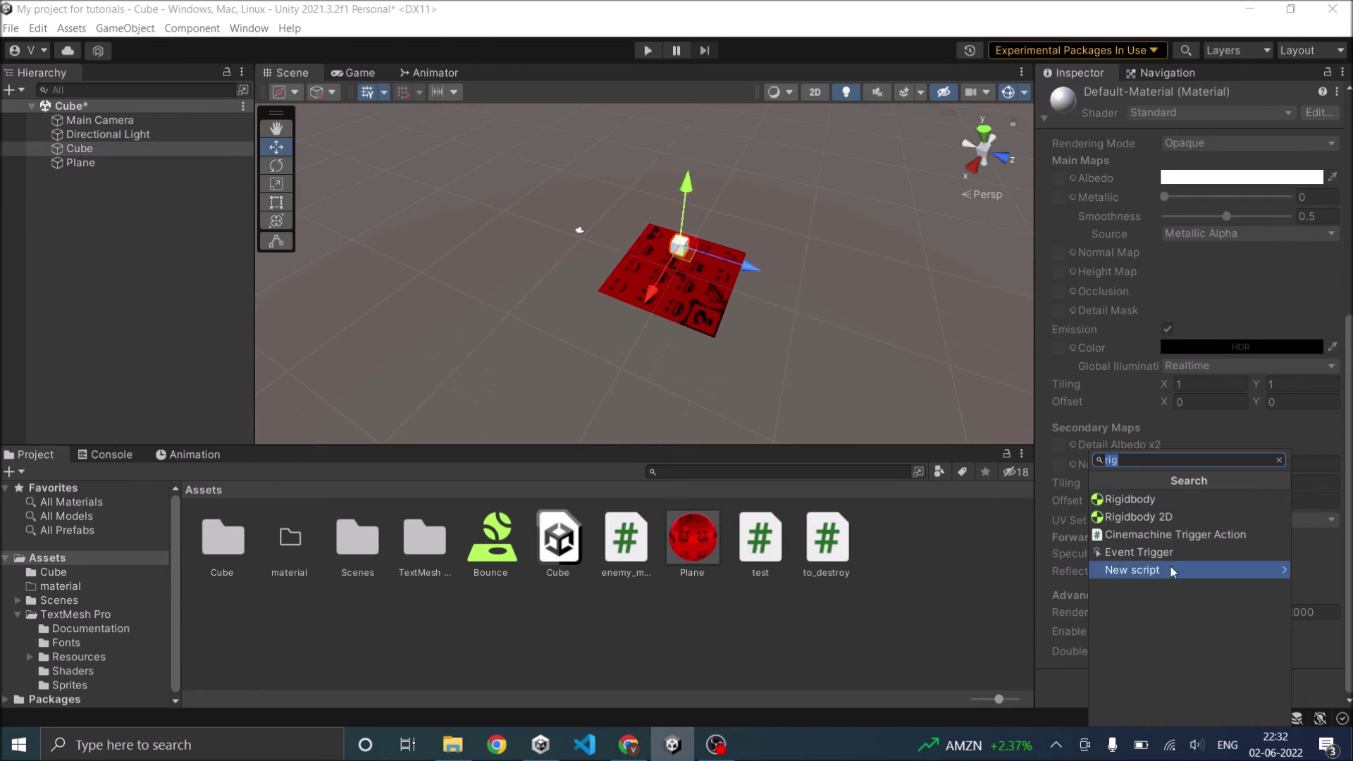
{"action": "left_click", "coordinate": [1161, 501]}
{"action": "scroll", "coordinate": [1202, 527], "scroll_direction": "up", "scroll_amount": 3}
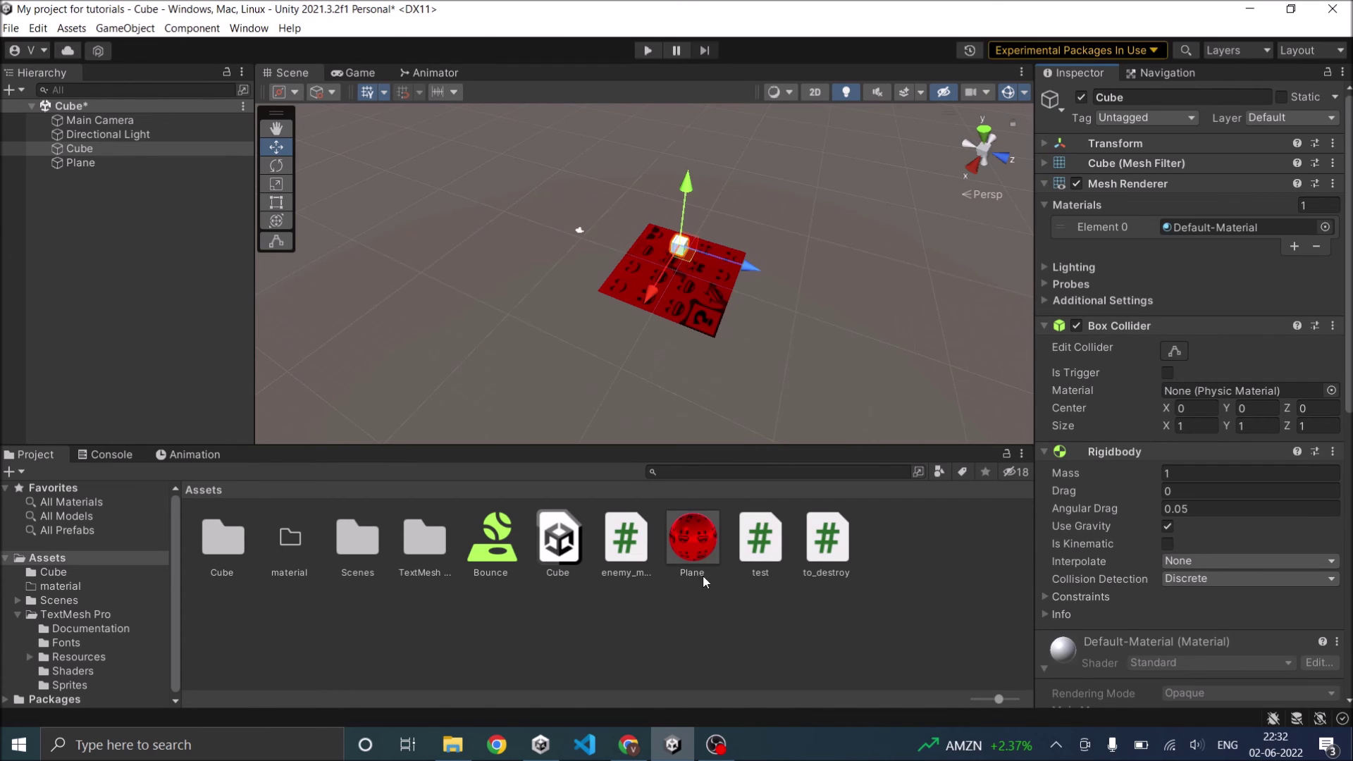
- Put Bounce in the Cube's Box Collider Material slot and the red Plane material on its renderer
{"action": "left_click_drag", "start_coordinate": [502, 550], "coordinate": [1181, 396]}
{"action": "right_click_drag", "start_coordinate": [916, 331], "coordinate": [740, 272]}
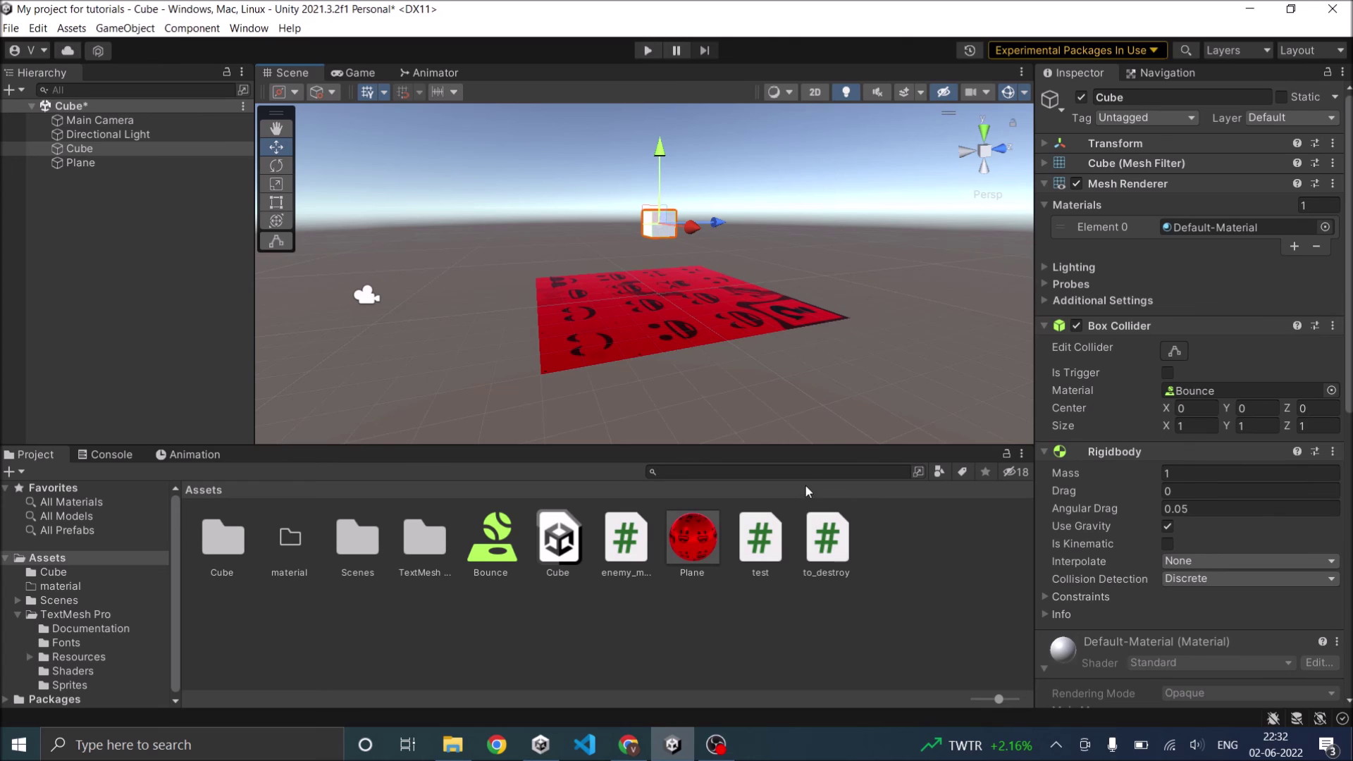
{"action": "left_click_drag", "start_coordinate": [701, 543], "coordinate": [1216, 227]}
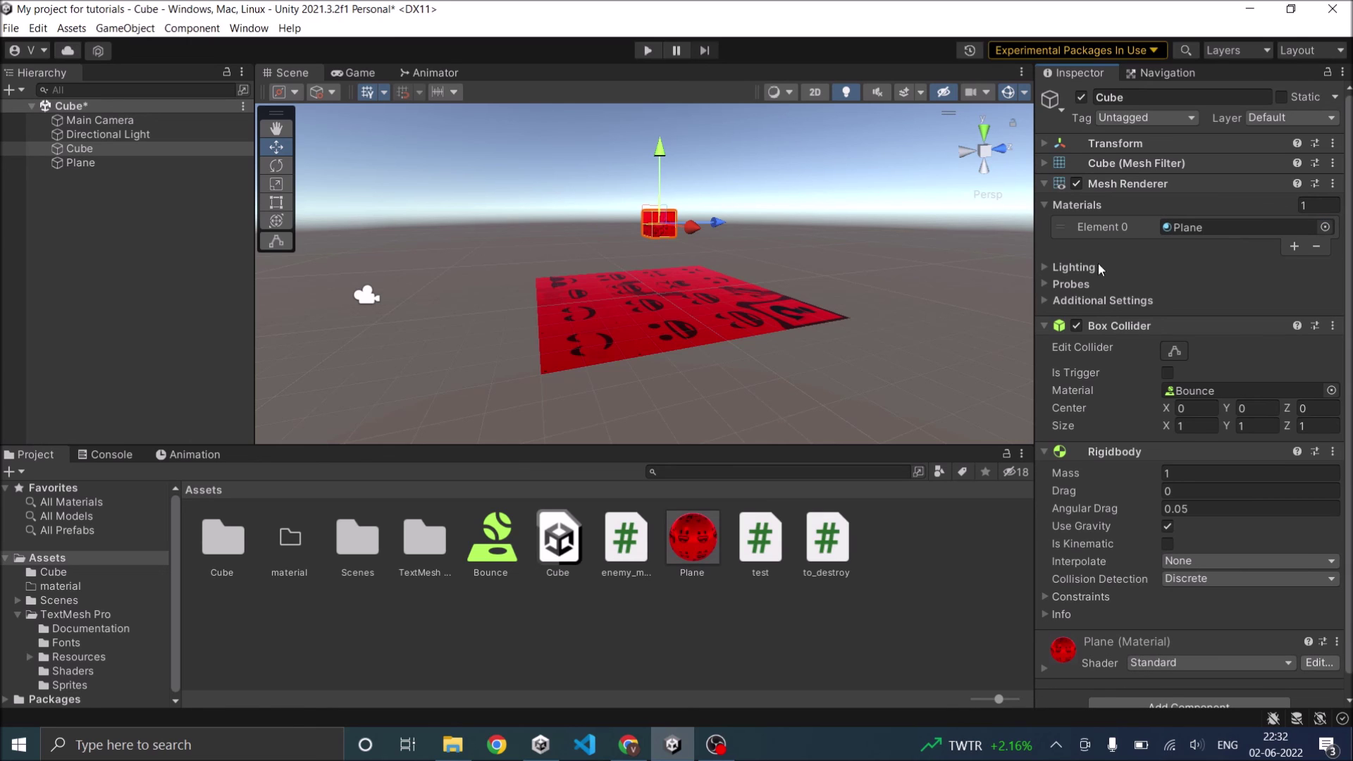
- Enter Play mode and watch the red cube fall onto the patterned plane in the Game view
{"action": "left_click", "coordinate": [648, 51]}
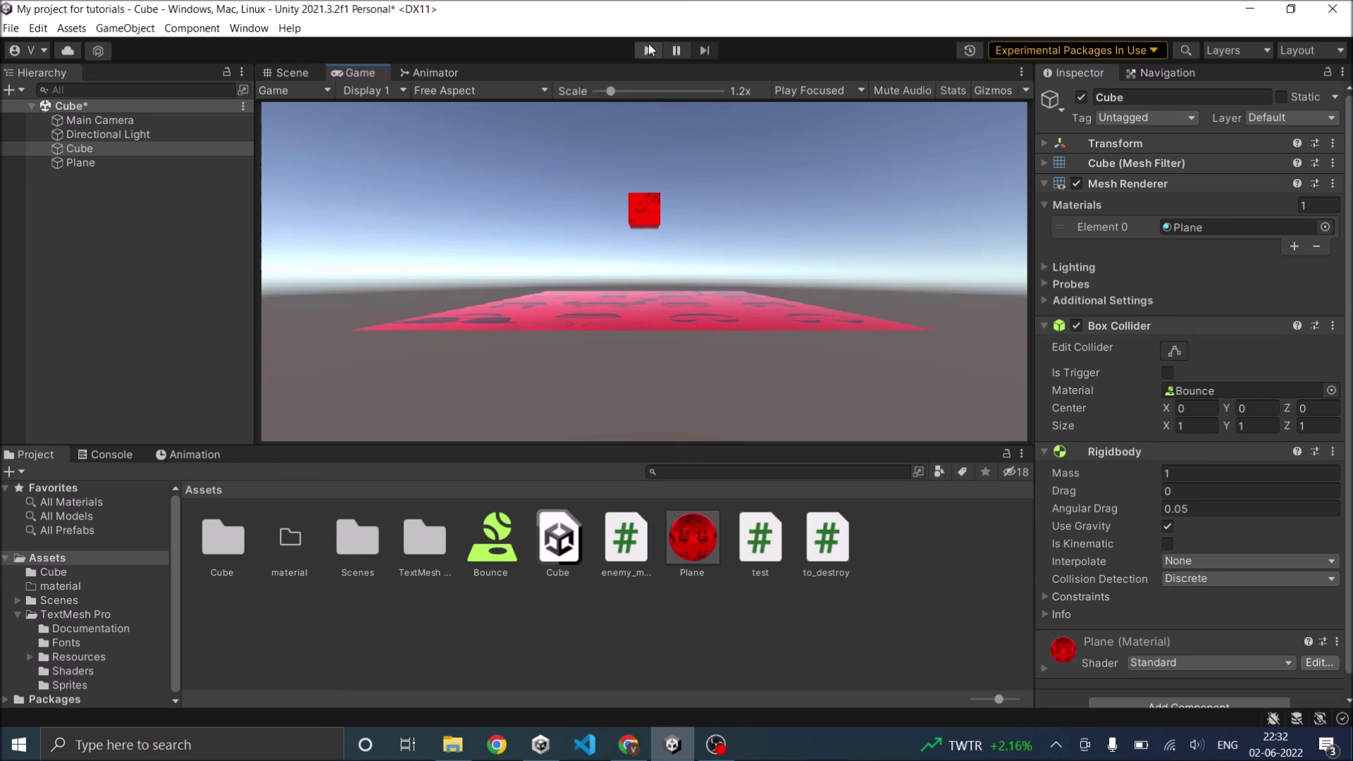
{"action": "left_click", "coordinate": [648, 50]}
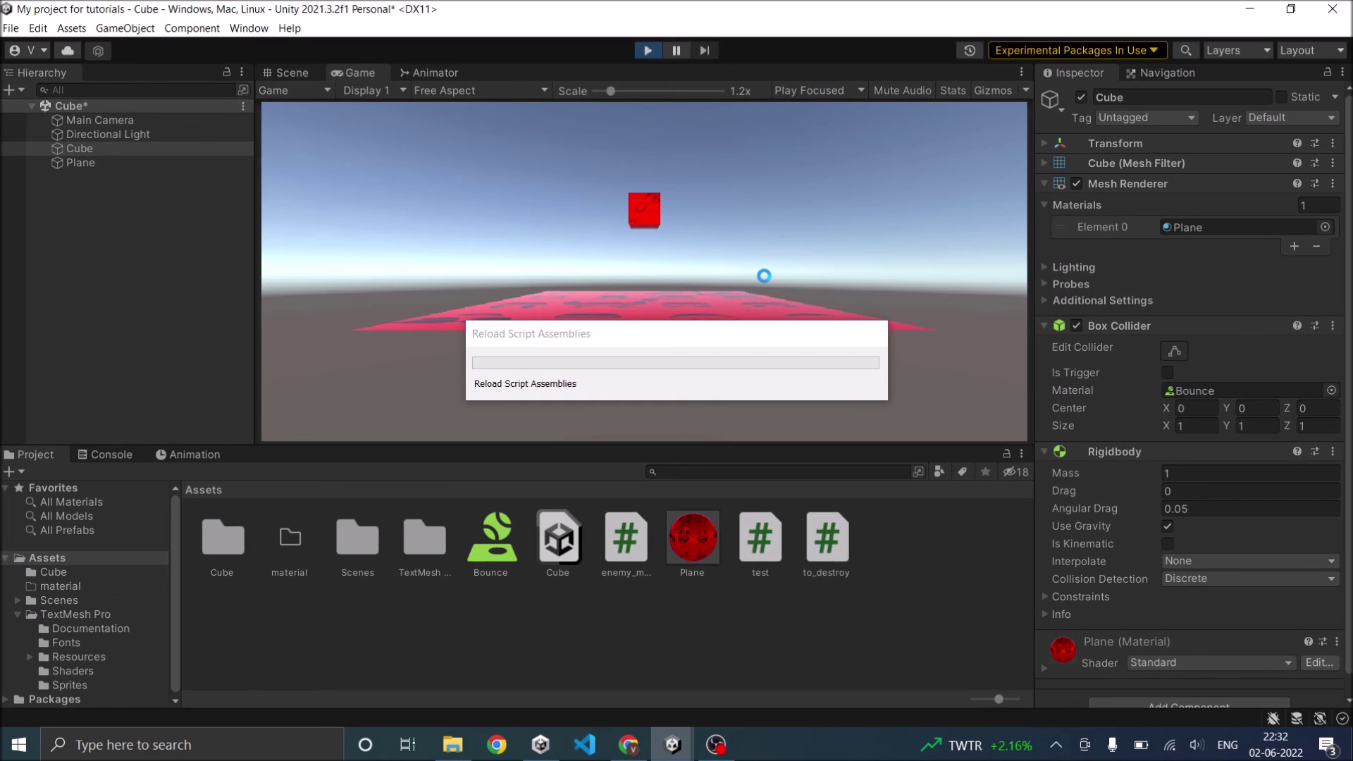